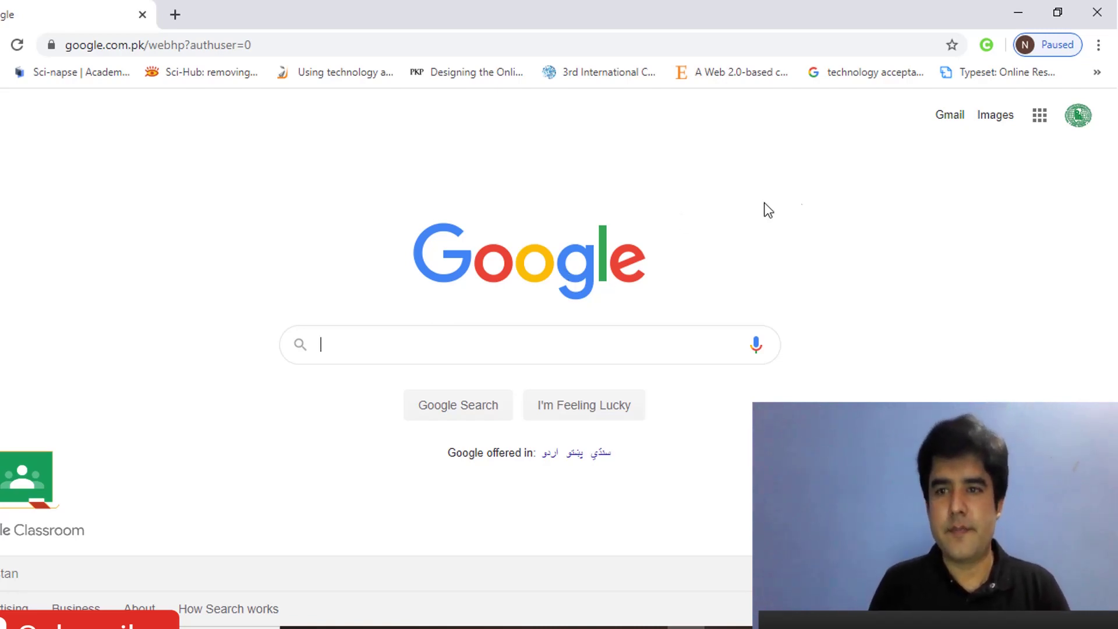
# - Open Google Classroom from the Google apps list and continue with the preselected account
pyautogui.click(1045, 116)
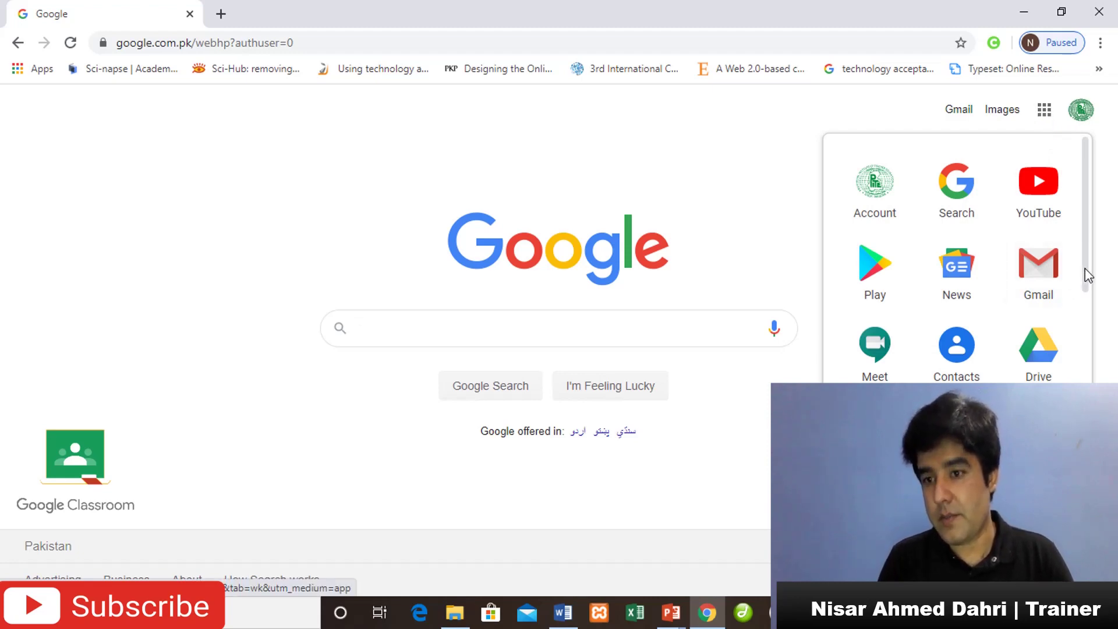
pyautogui.scroll(-6, 1085, 295)
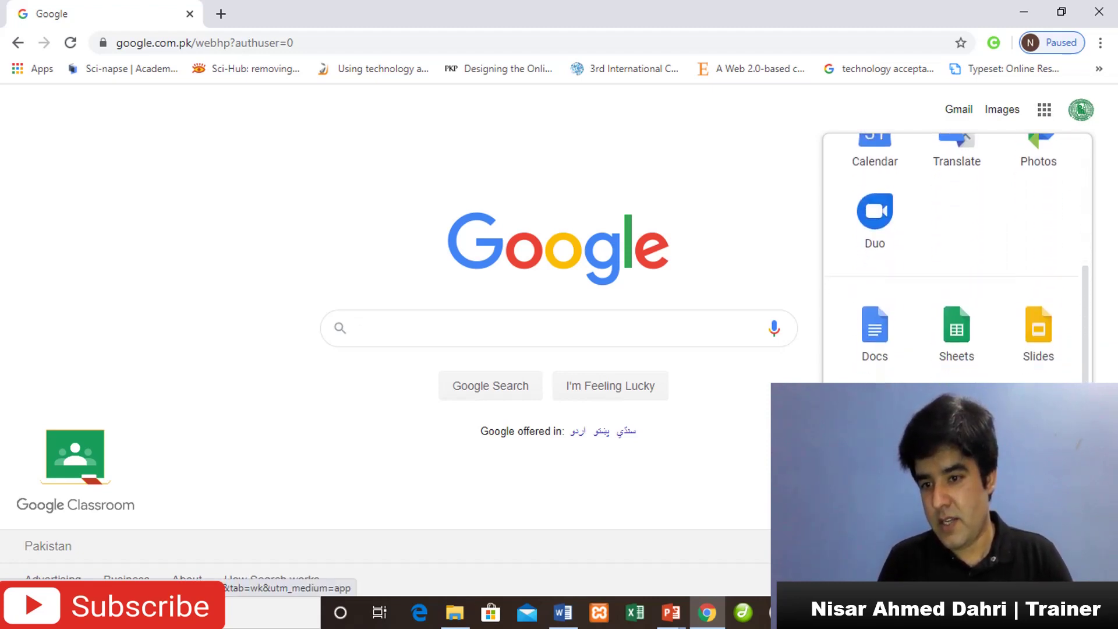
pyautogui.scroll(-2, 1084, 297)
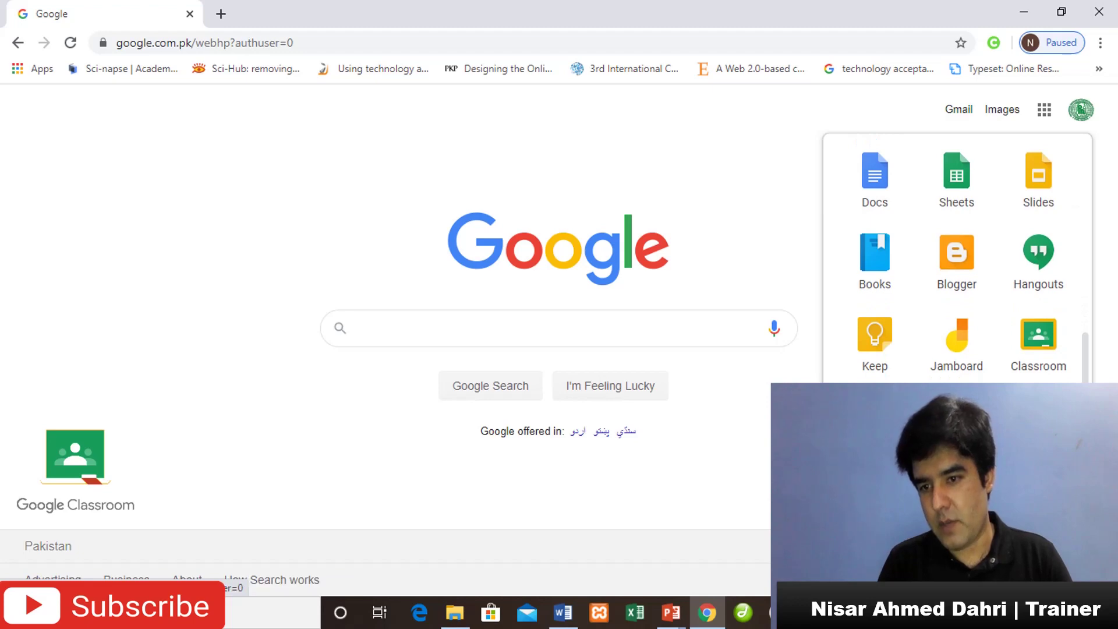
pyautogui.click(1044, 370)
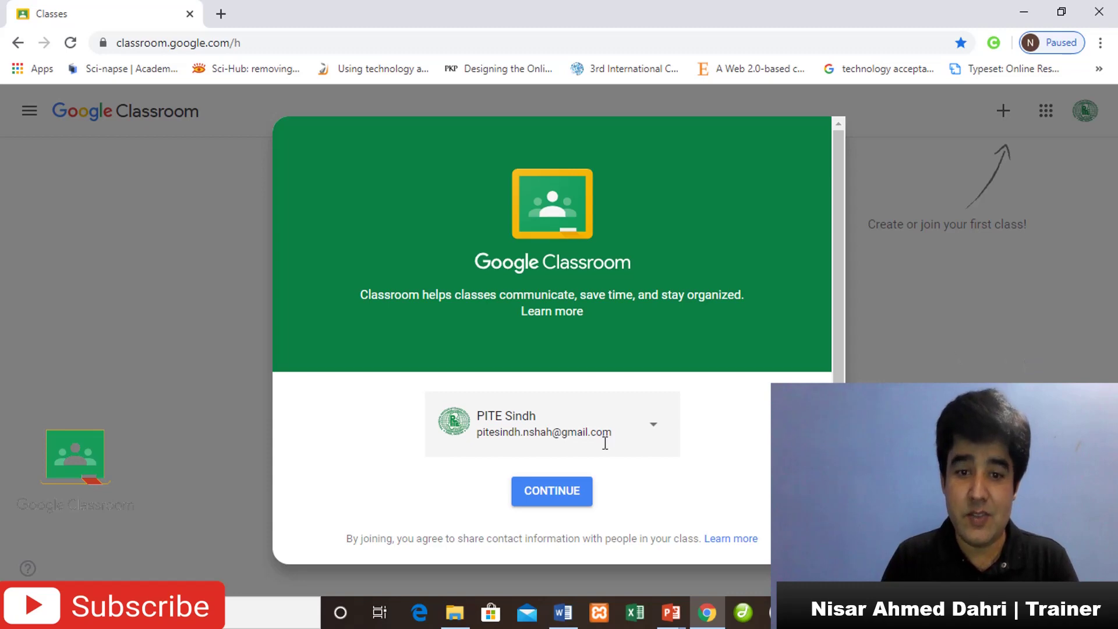
pyautogui.click(561, 494)
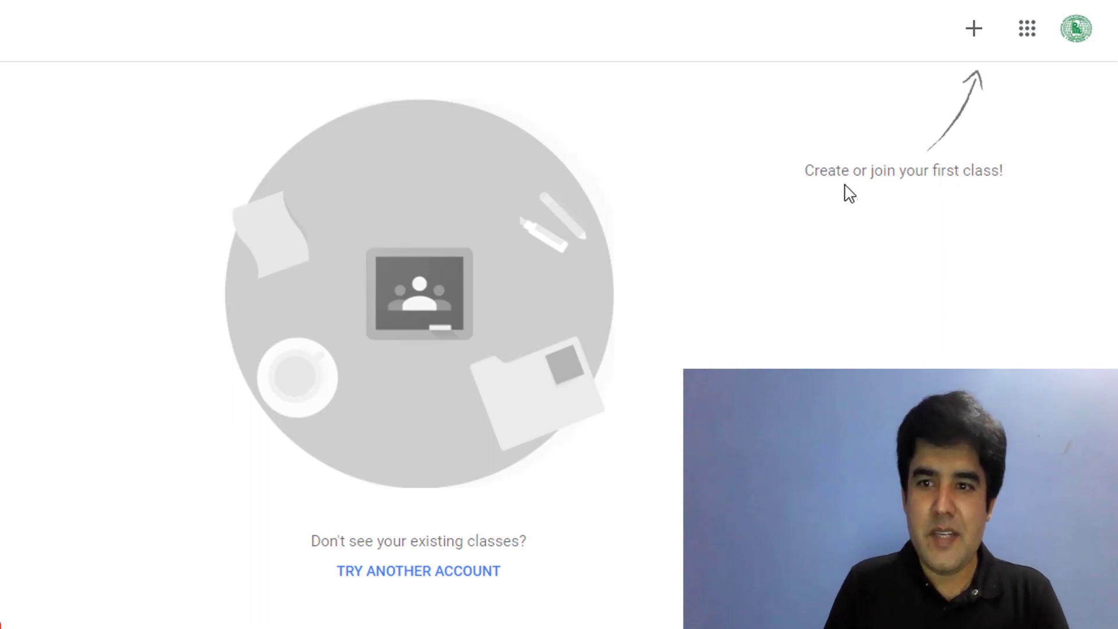
# - Start creating a class and accept the notice that Classroom is not being used at a school with students
pyautogui.click(971, 29)
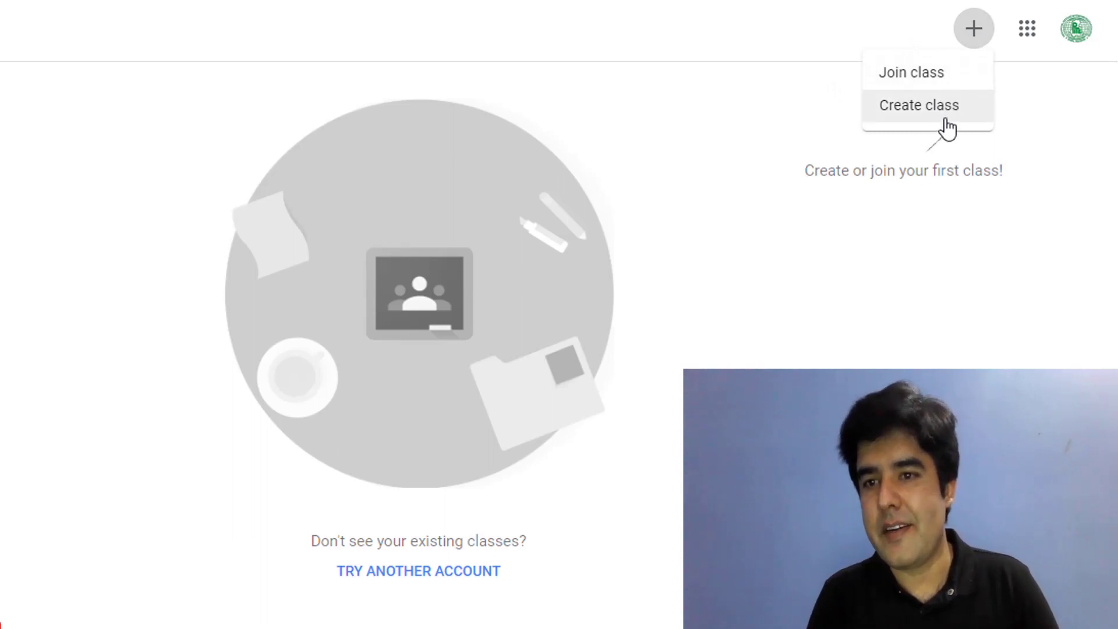
pyautogui.click(948, 124)
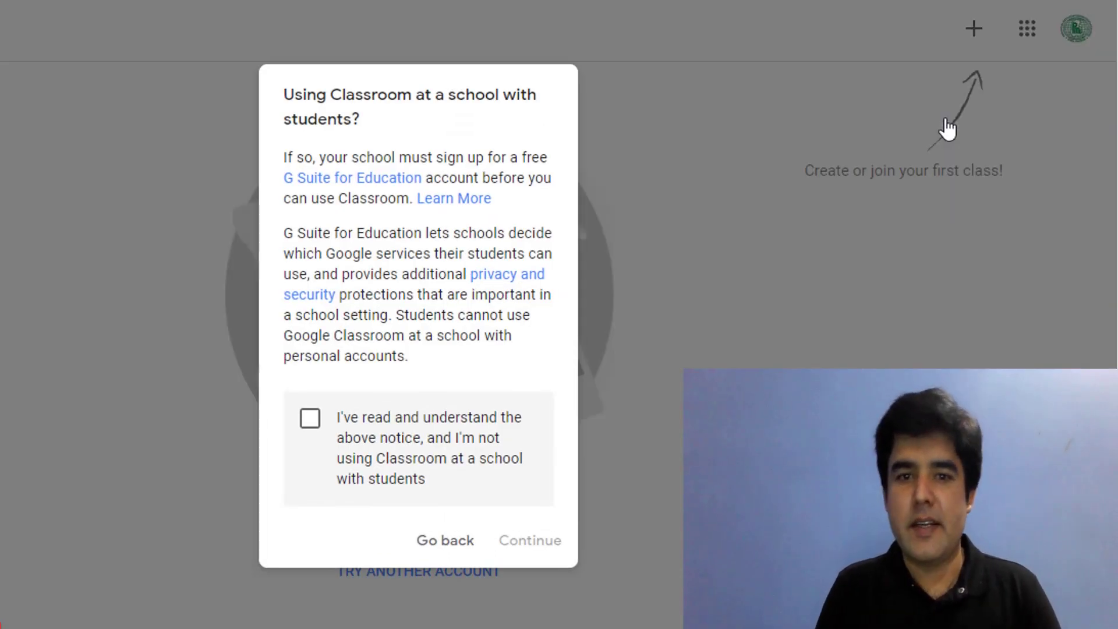
pyautogui.click(424, 447)
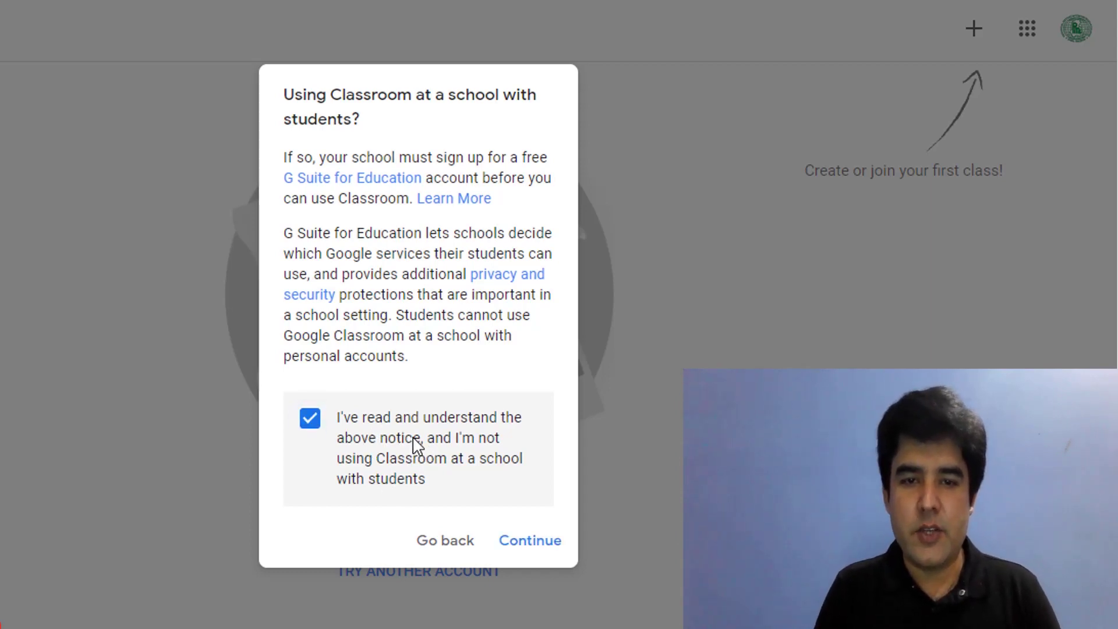
pyautogui.click(530, 541)
# - Enter "Online Science Classroom" as the new class's name
pyautogui.click(283, 218)
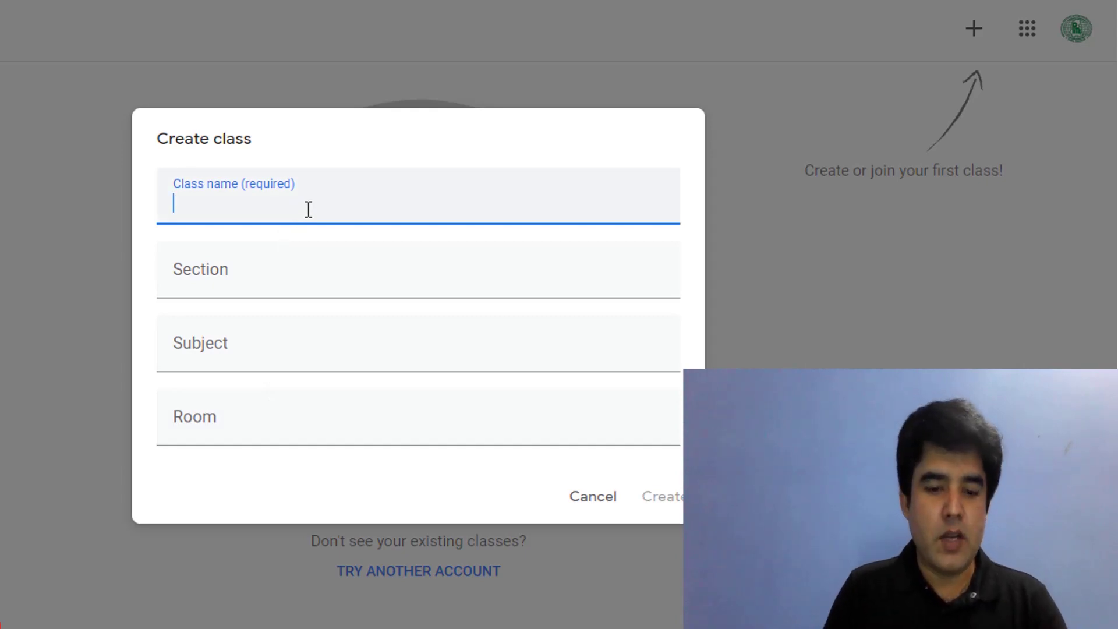
pyautogui.write('o')
pyautogui.press('BackSpace')
pyautogui.write('Online ')
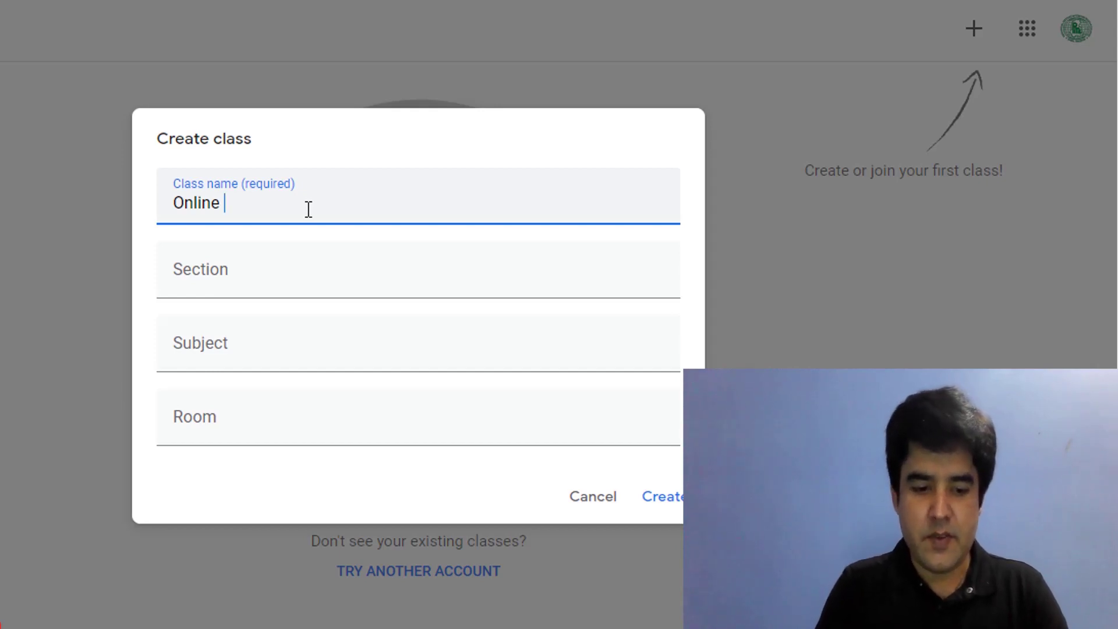
pyautogui.write('Science ')
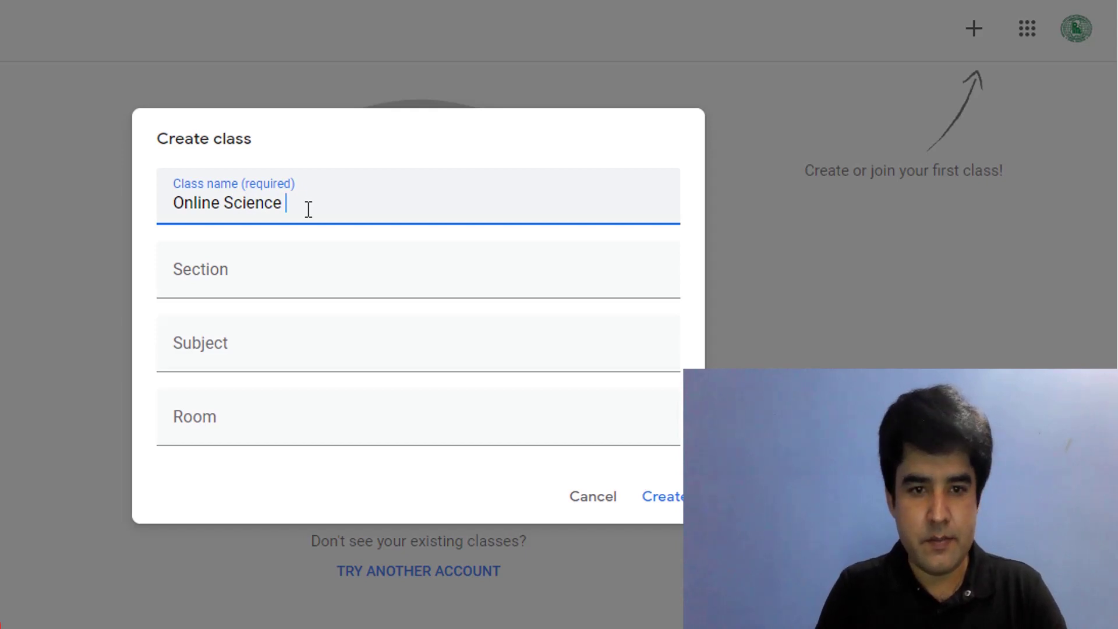
pyautogui.write('Classroom')
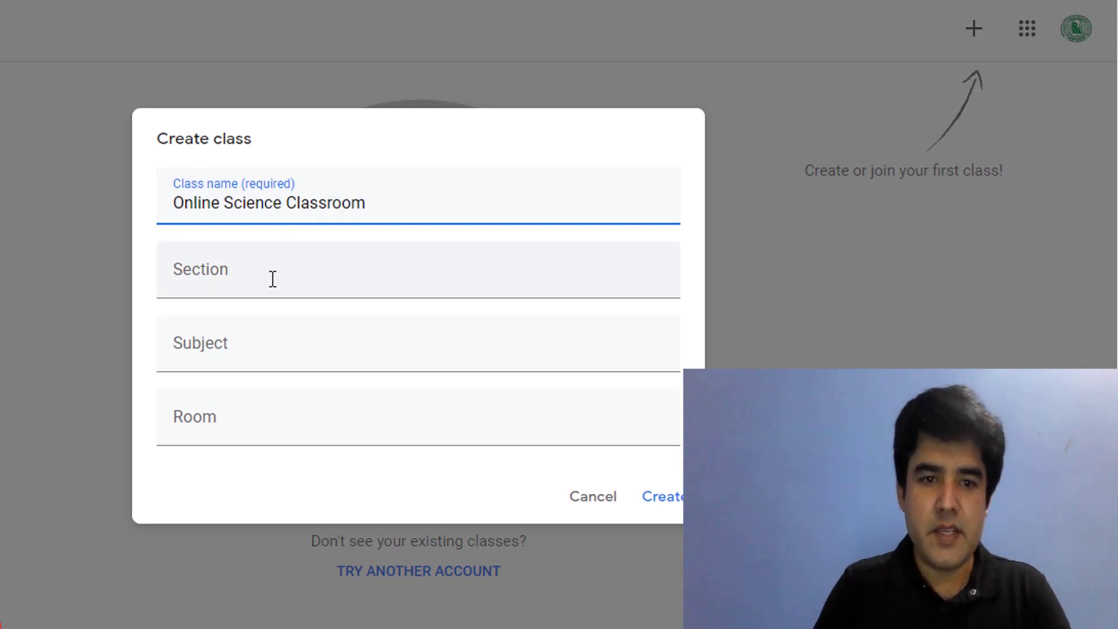
# - Enter "Elementary school" as the section, leave the subject empty, create the class and dismiss the What's new notice
pyautogui.click(230, 287)
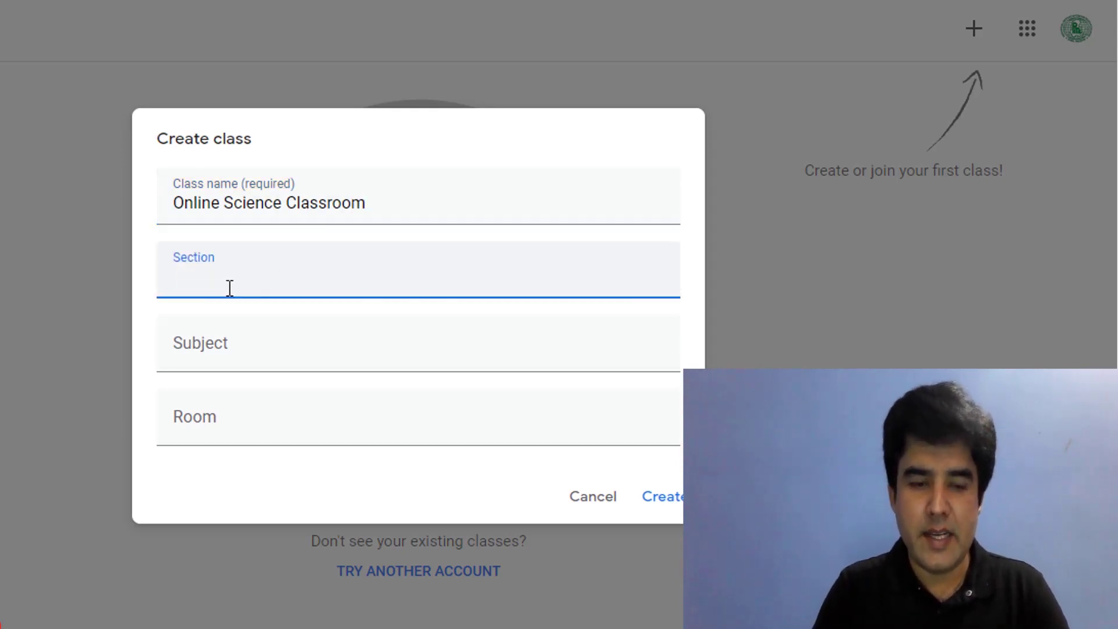
pyautogui.write('Elemen')
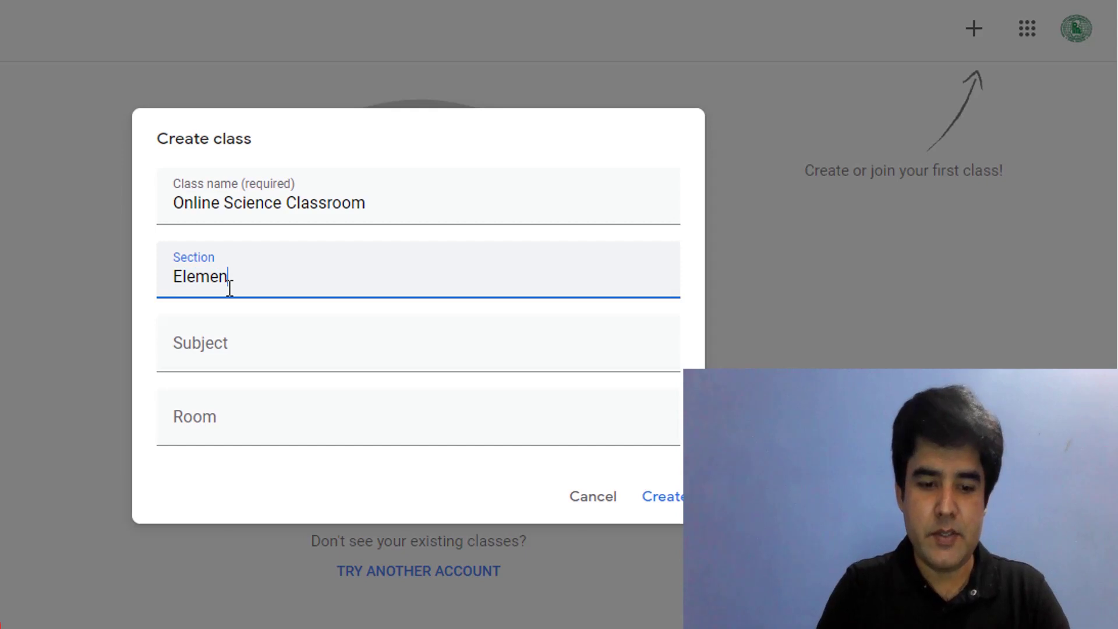
pyautogui.write('tary ')
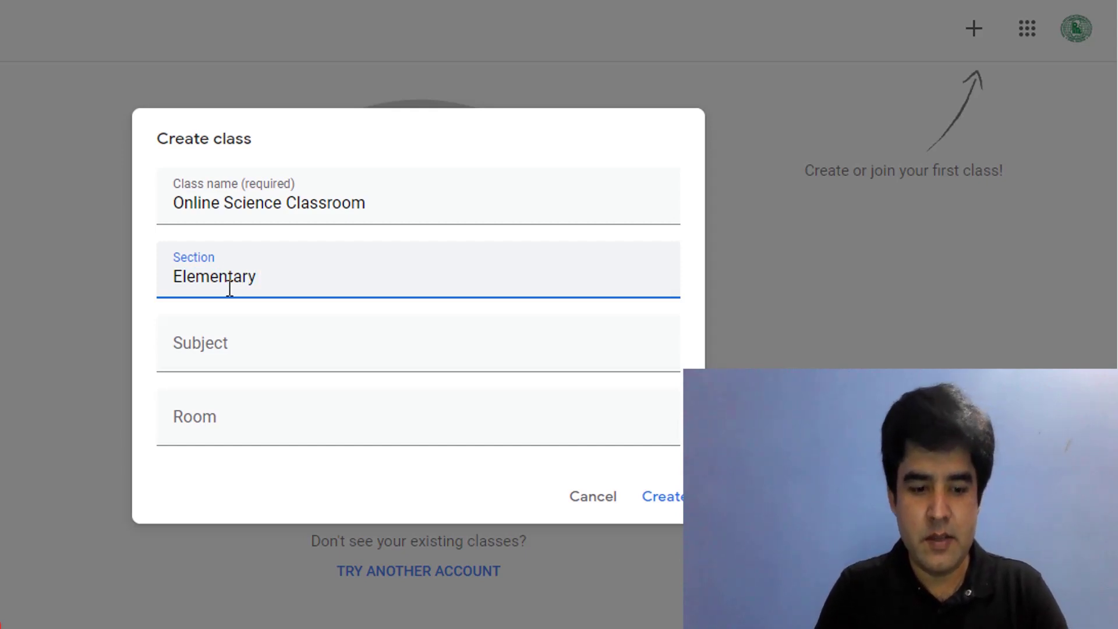
pyautogui.write('school')
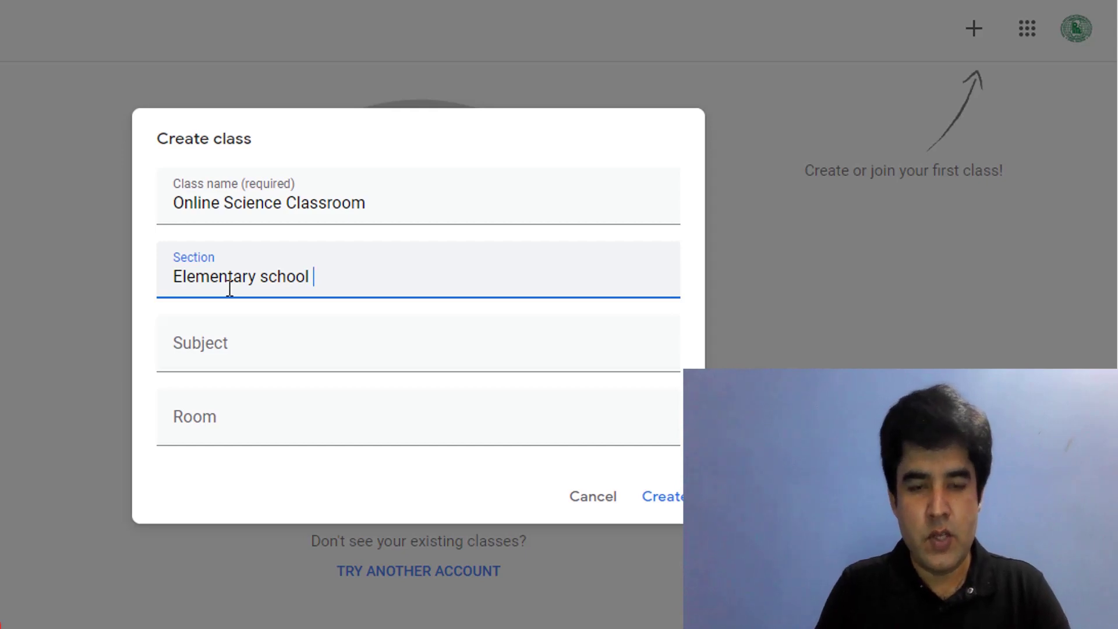
pyautogui.click(209, 354)
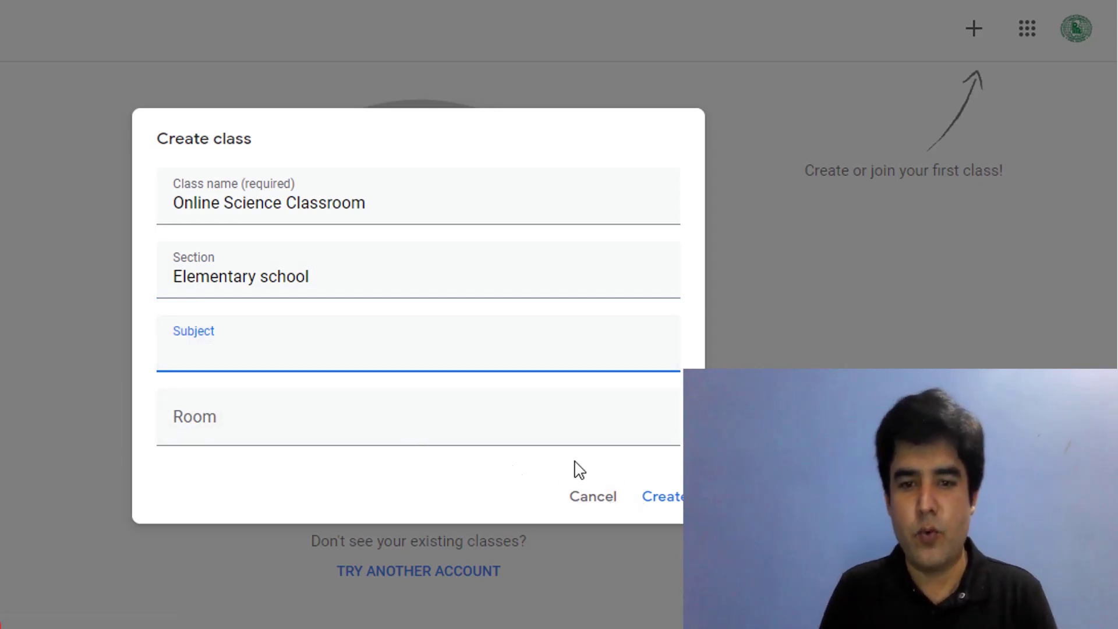
pyautogui.click(659, 514)
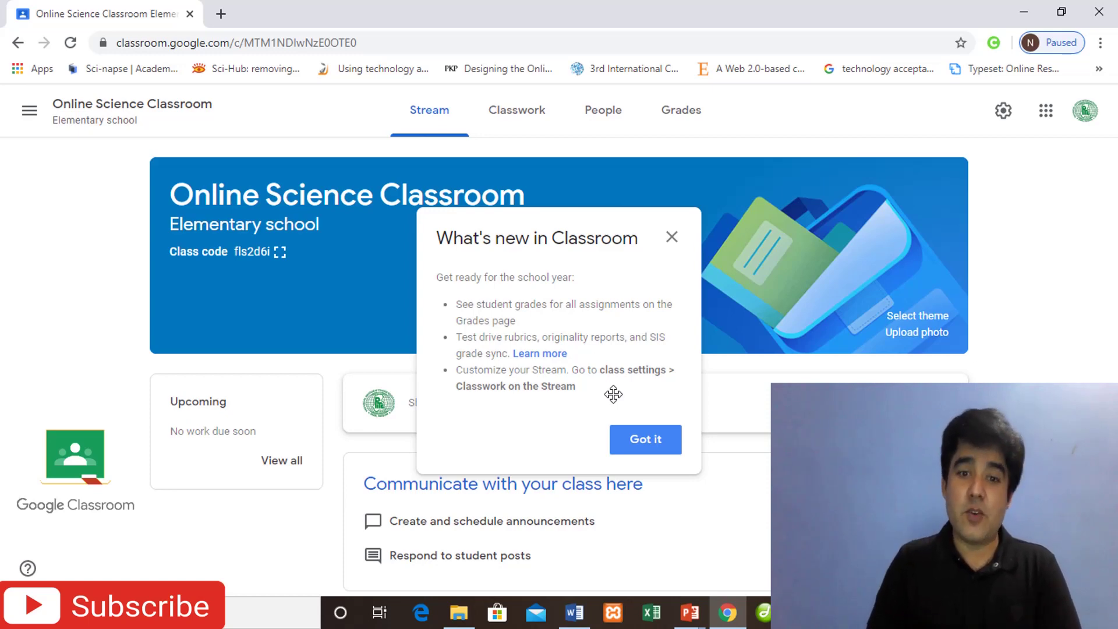
pyautogui.click(673, 448)
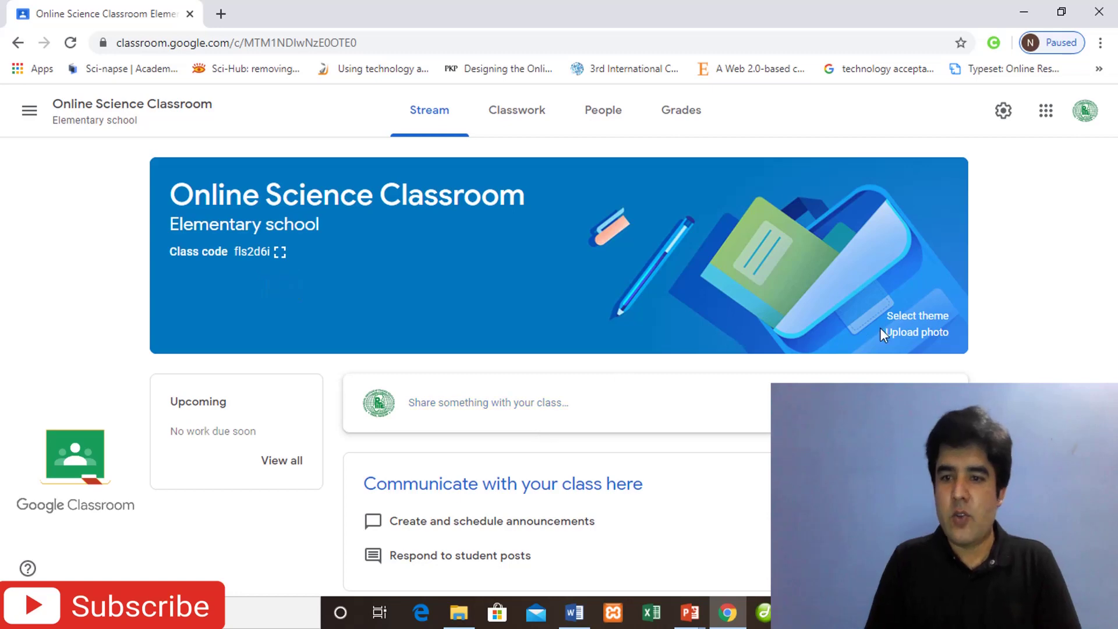
# - Apply the blue magnet and rocket blueprint theme from the Math & Science gallery to the class header
pyautogui.click(928, 319)
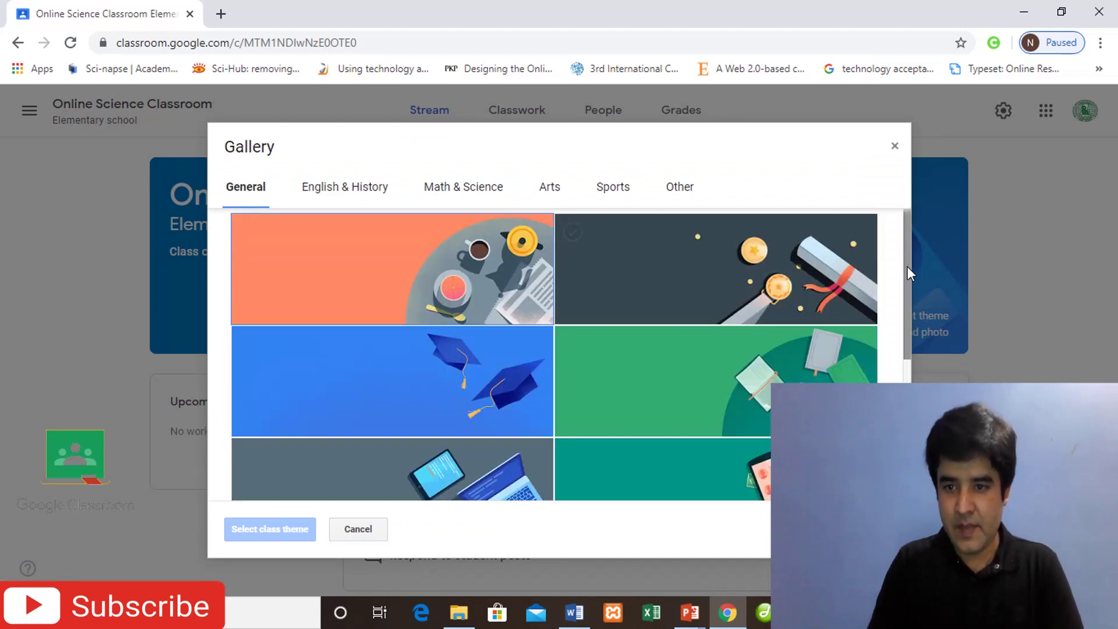
pyautogui.moveTo(907, 271)
pyautogui.mouseDown()
pyautogui.moveTo(904, 409)
pyautogui.moveTo(900, 276)
pyautogui.mouseUp()
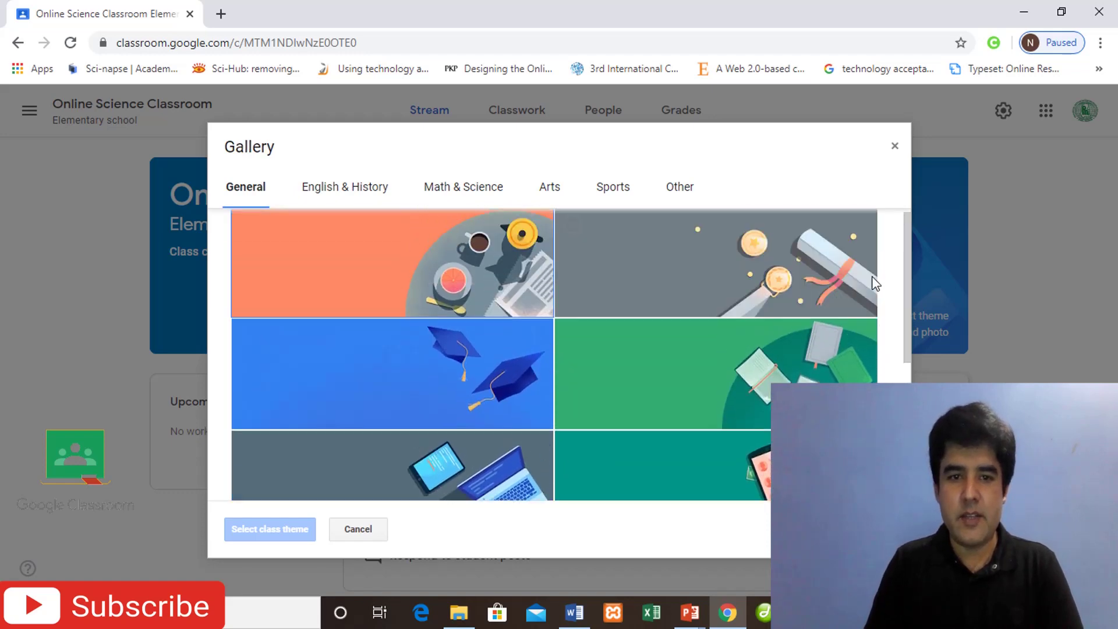
pyautogui.click(485, 194)
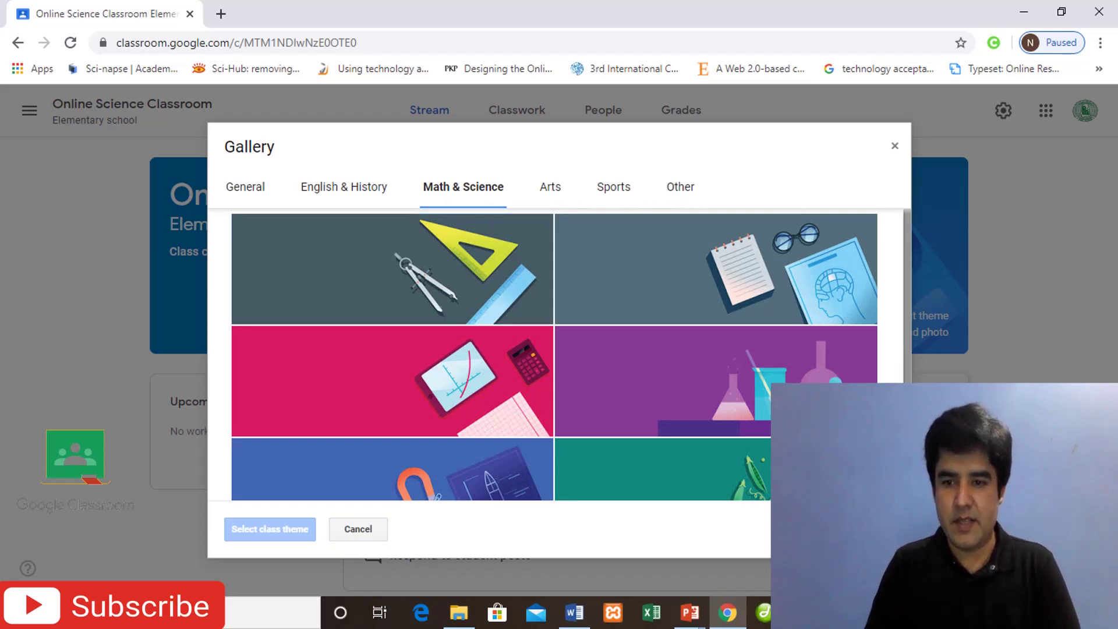
pyautogui.scroll(-1, 909, 372)
pyautogui.scroll(1, 864, 344)
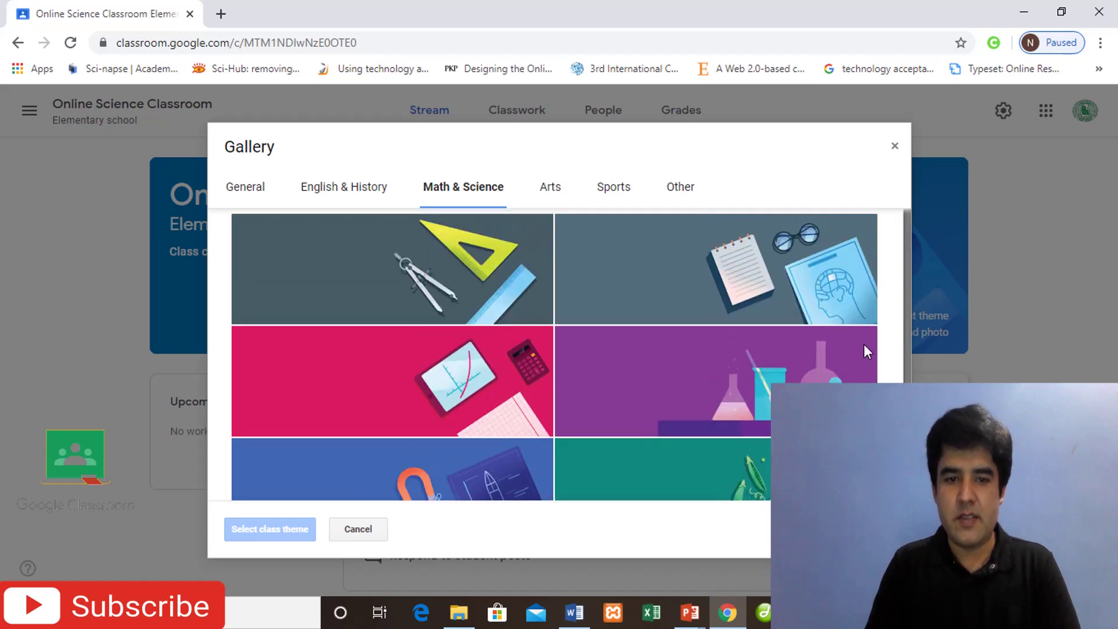
pyautogui.scroll(-1, 865, 349)
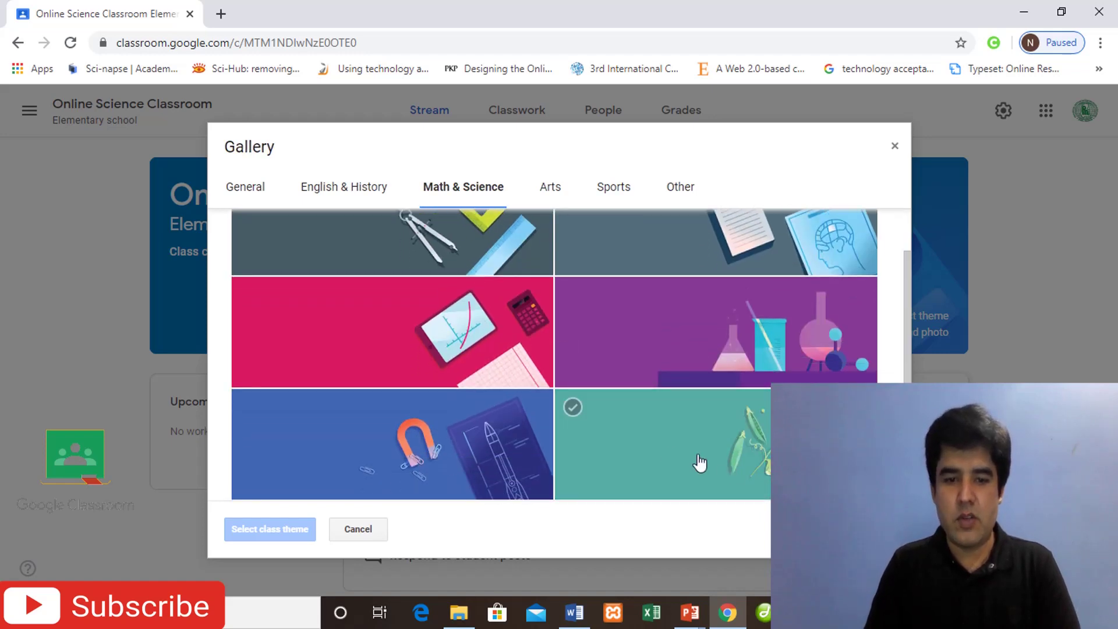
pyautogui.click(518, 460)
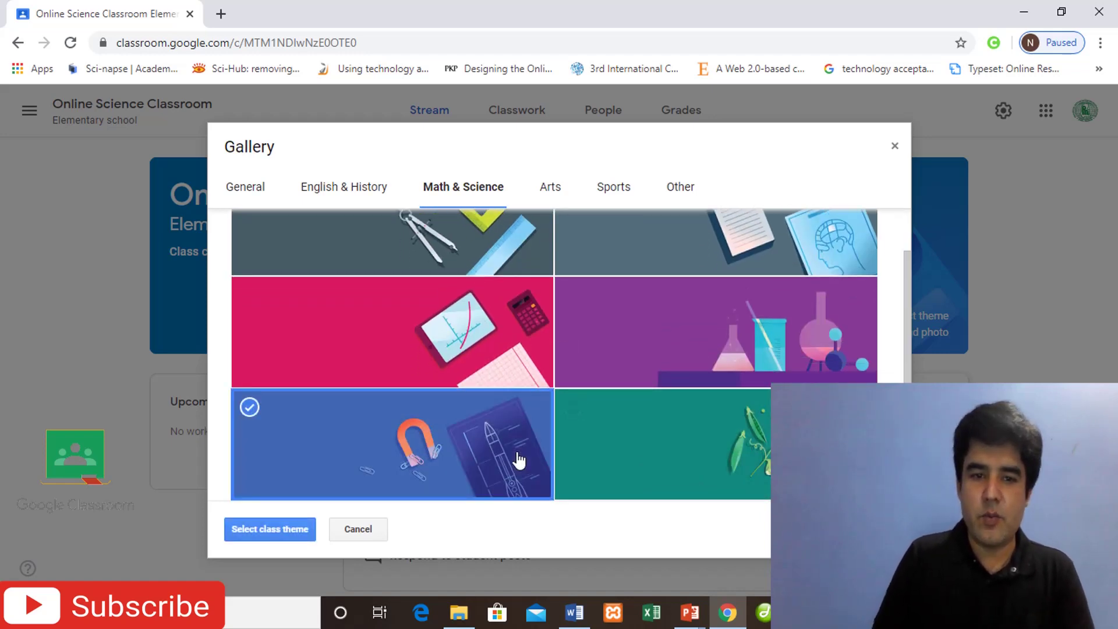
pyautogui.click(280, 530)
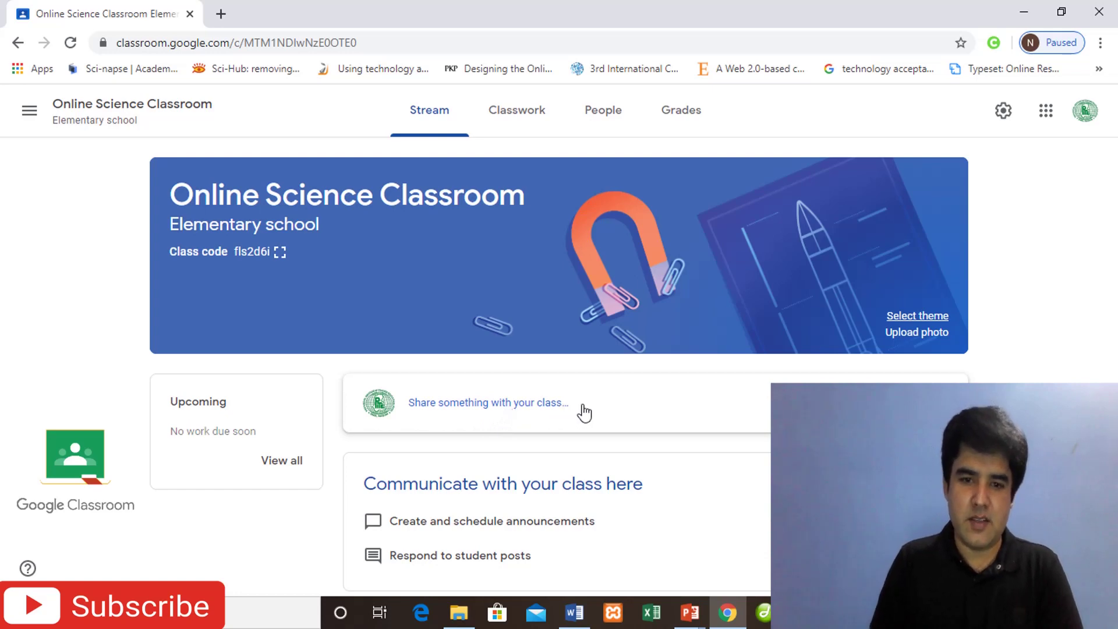
# - Open a new post to share with the class and dismiss the notice about posting now or planning ahead
pyautogui.click(535, 420)
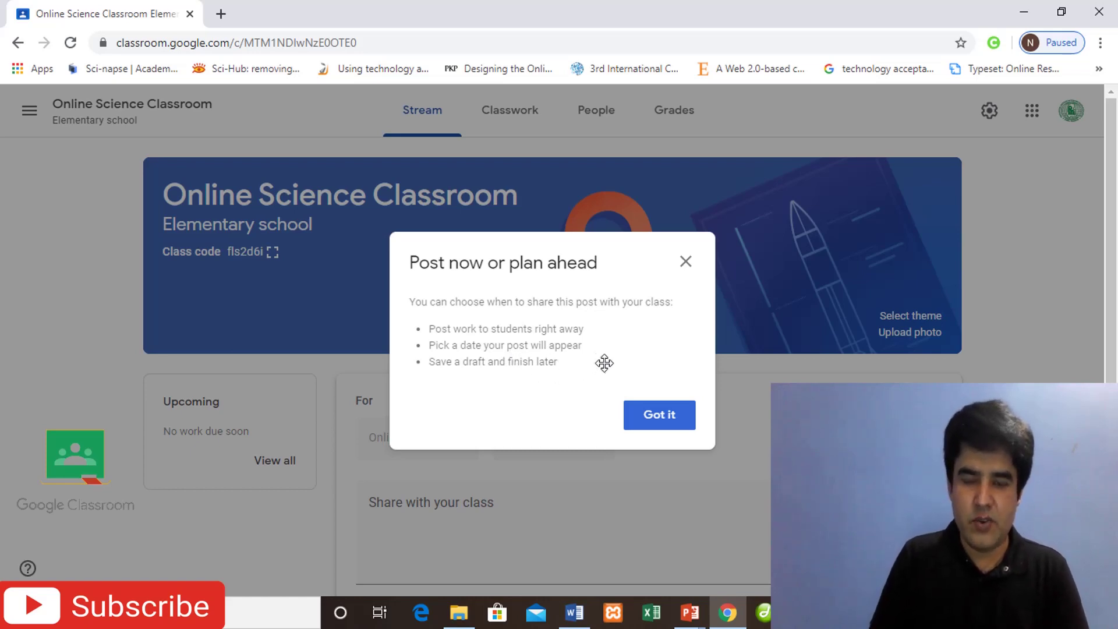
pyautogui.click(638, 418)
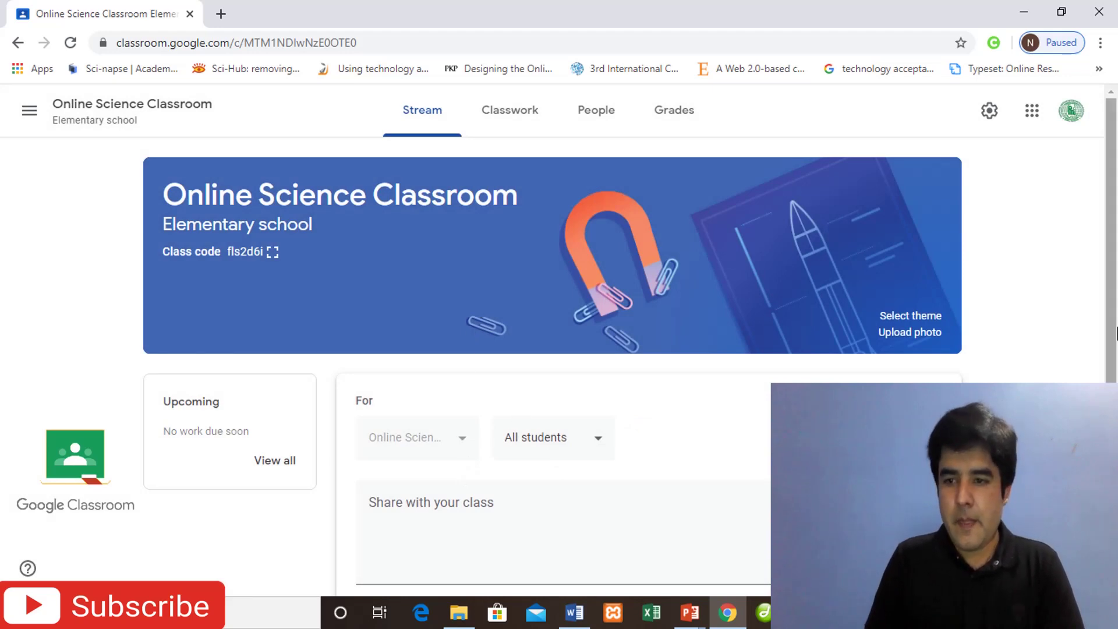
pyautogui.rightClick(1111, 167)
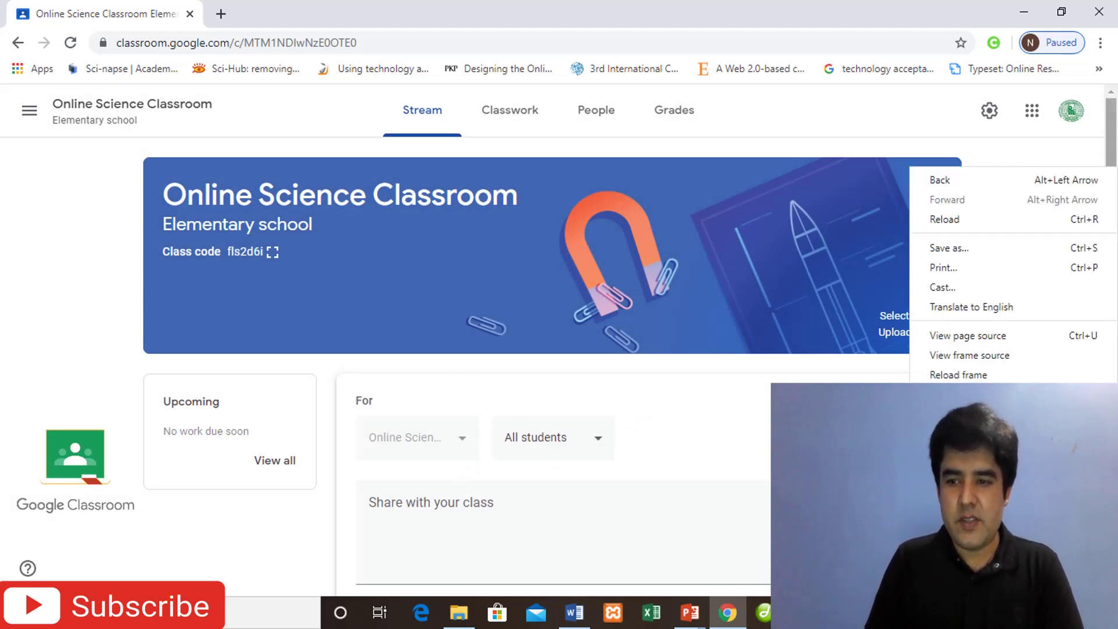
pyautogui.rightClick(1111, 240)
pyautogui.press('Escape')
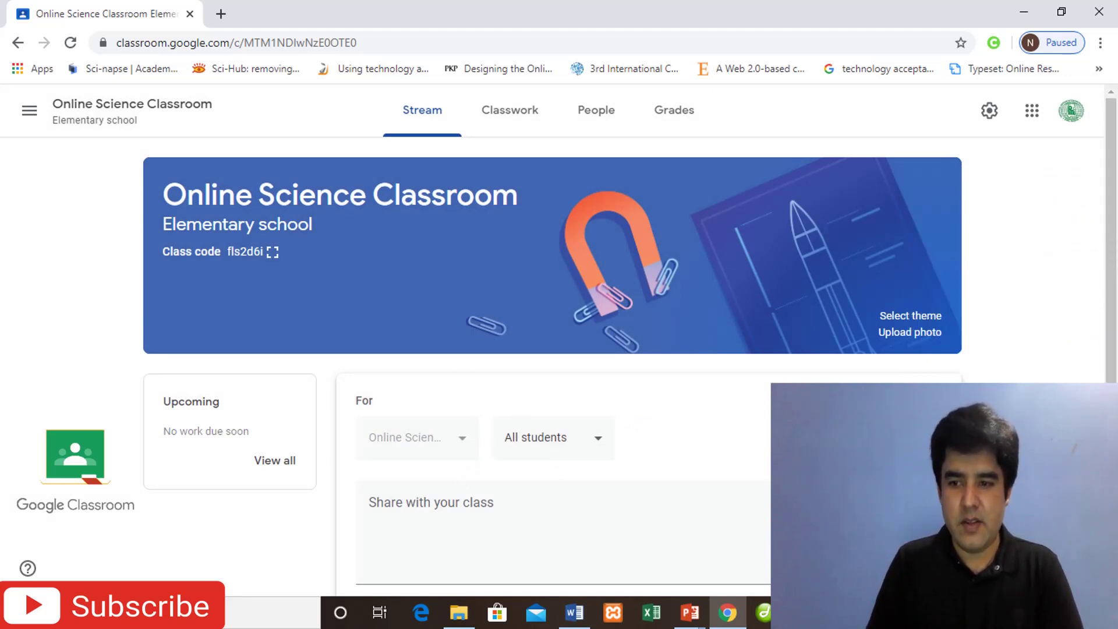
pyautogui.scroll(-3, 553, 256)
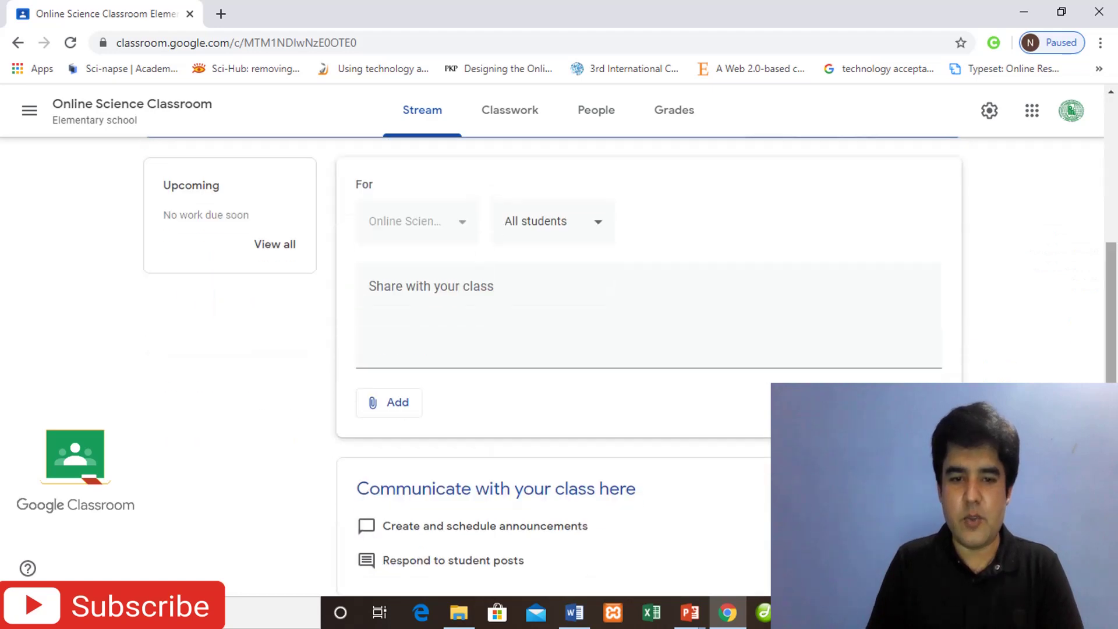
pyautogui.click(472, 305)
# - Examine the post's attachment types and student audience options, and close the post without publishing it
pyautogui.click(407, 414)
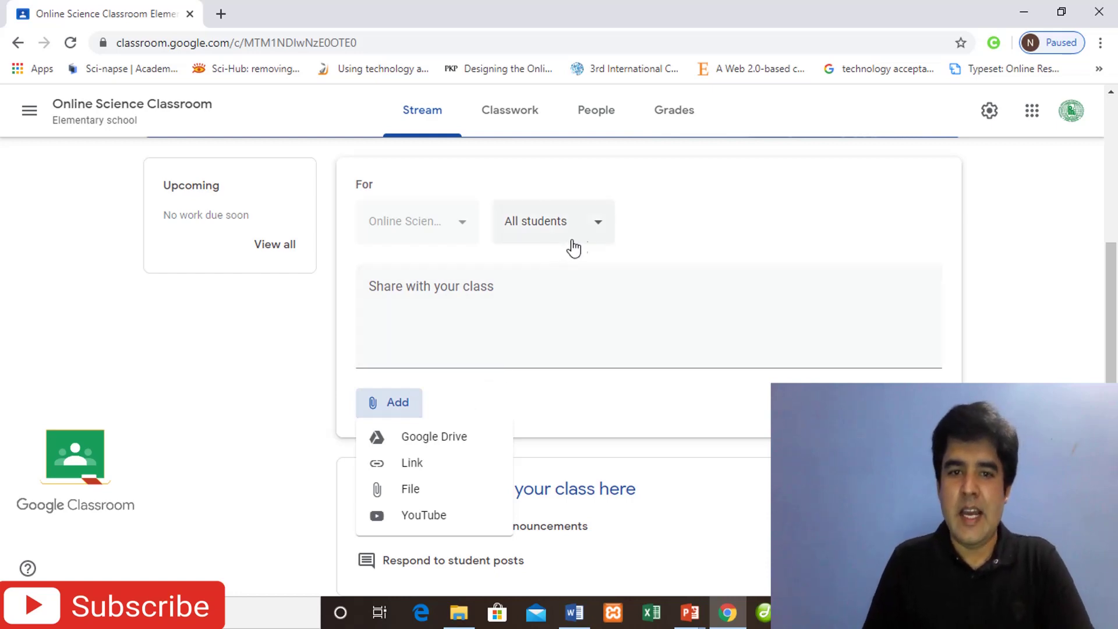
pyautogui.click(597, 237)
pyautogui.click(597, 238)
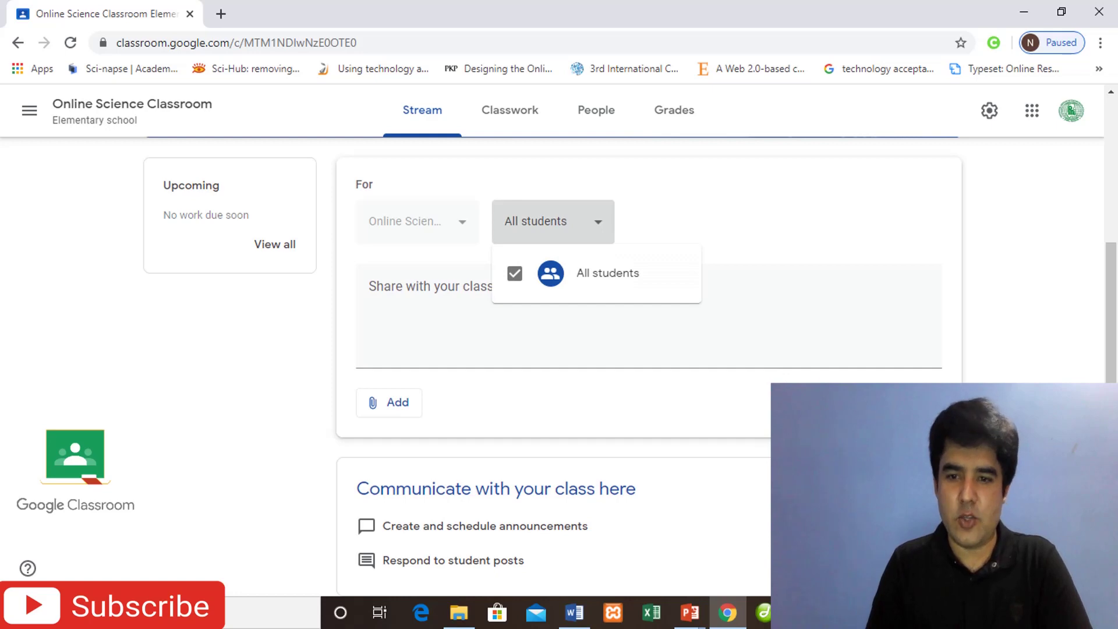
pyautogui.press('Escape')
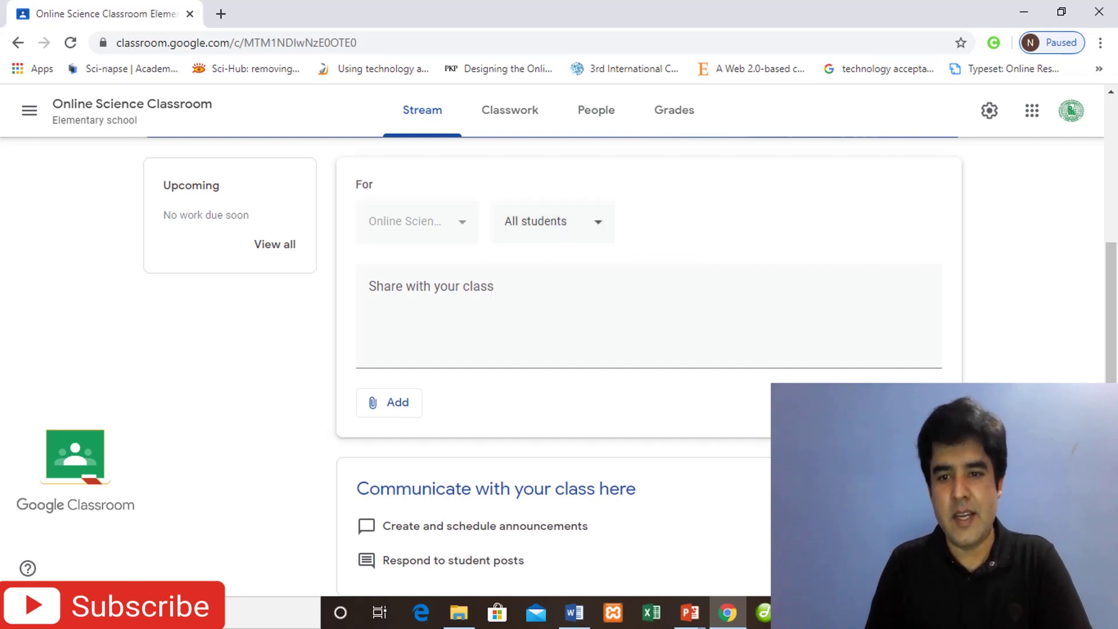
pyautogui.press('Escape')
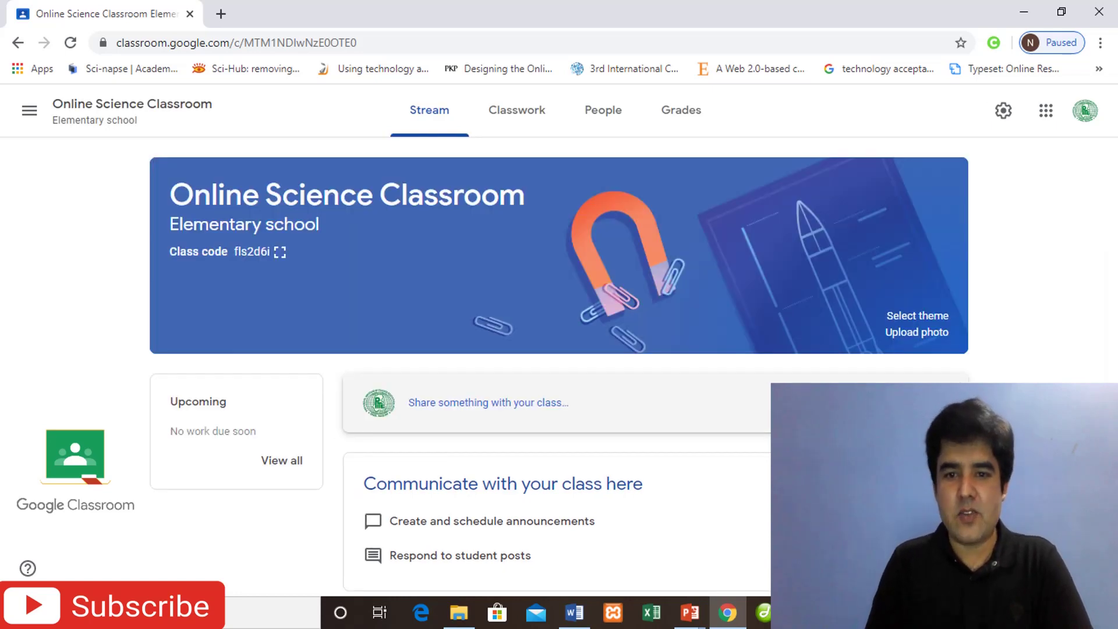
# - Examine the types of classwork that can be created on the class's Classwork page
pyautogui.click(501, 131)
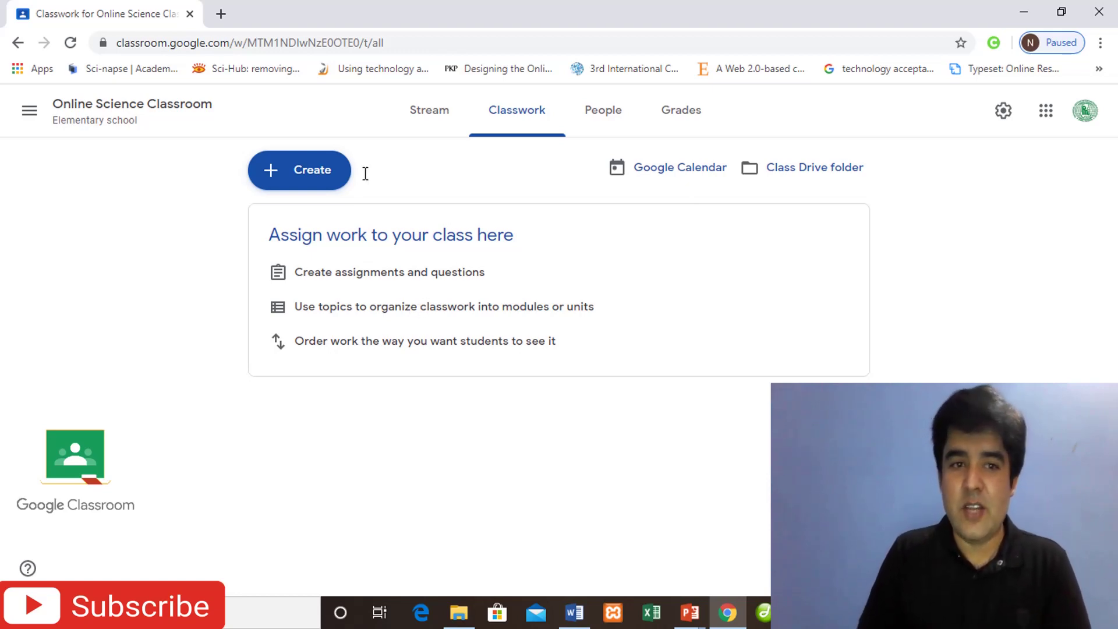
pyautogui.click(322, 172)
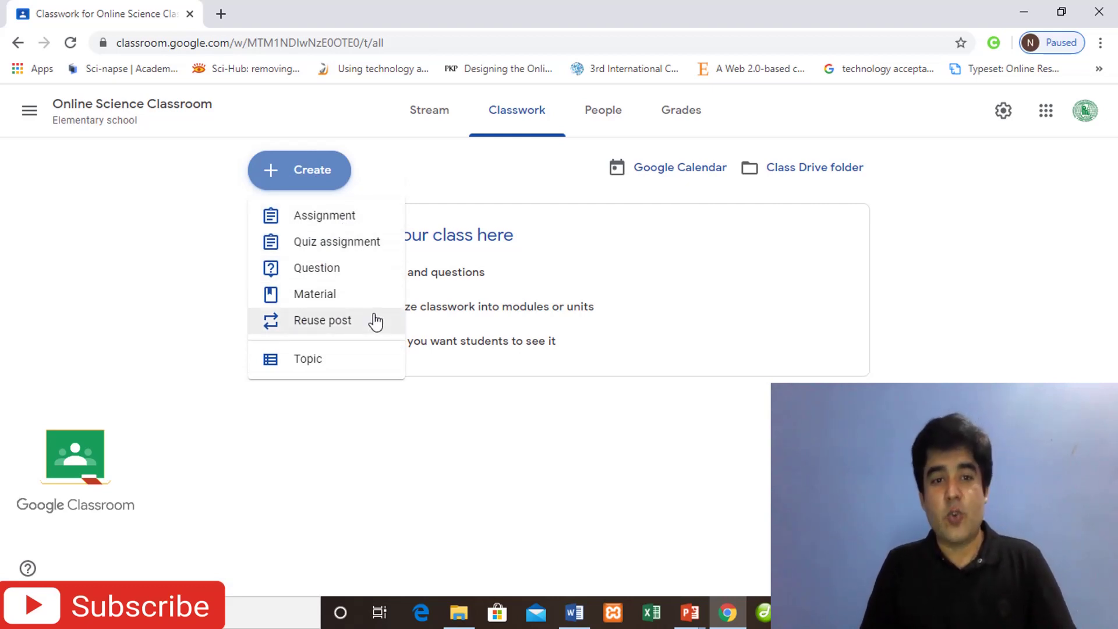
pyautogui.click(543, 392)
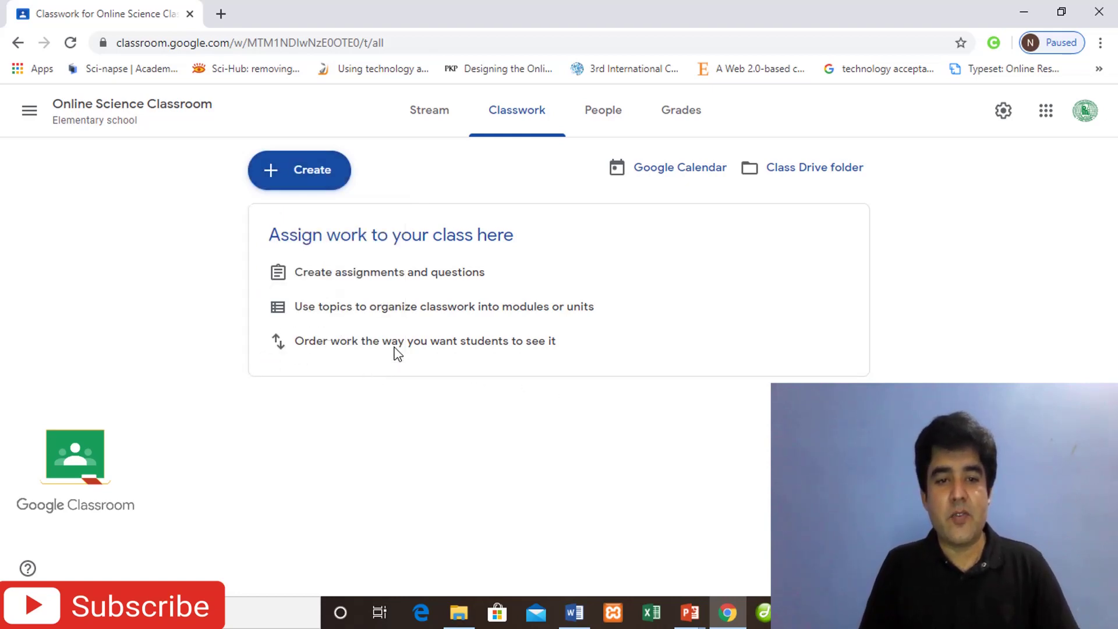
# - Open a new classwork material, dismiss the notice about adding or creating materials, and close the form without posting it
pyautogui.click(298, 175)
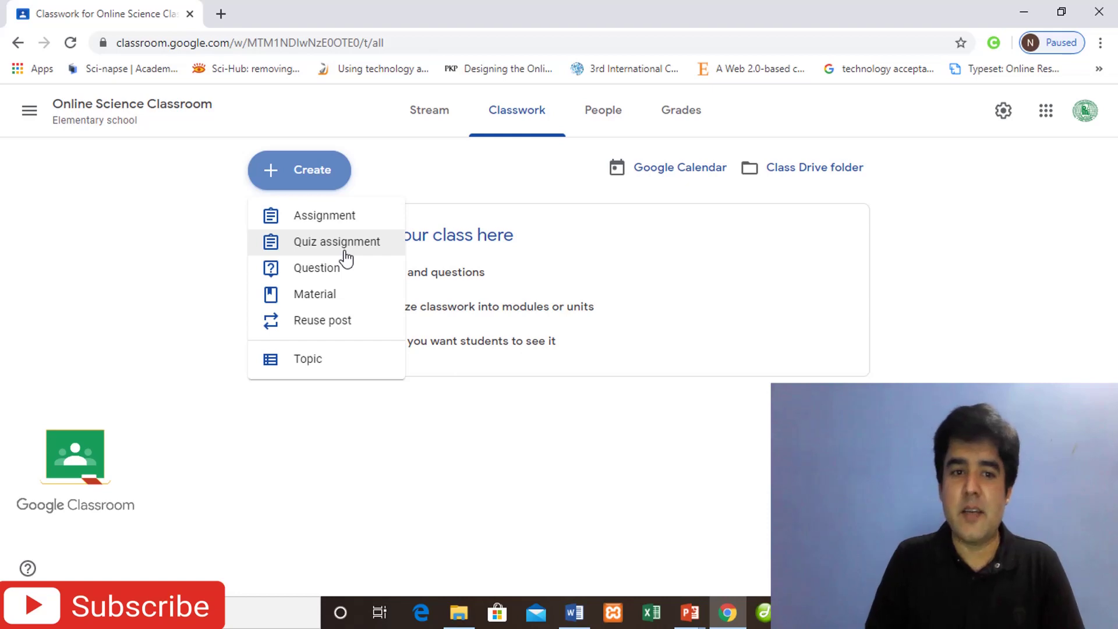
pyautogui.click(342, 295)
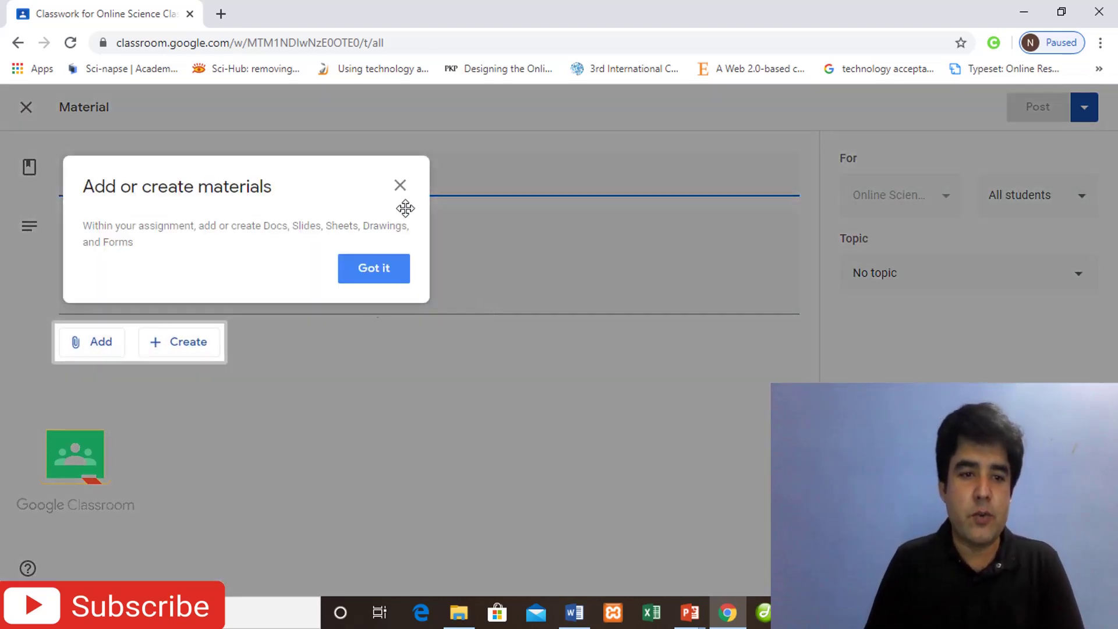
pyautogui.click(371, 271)
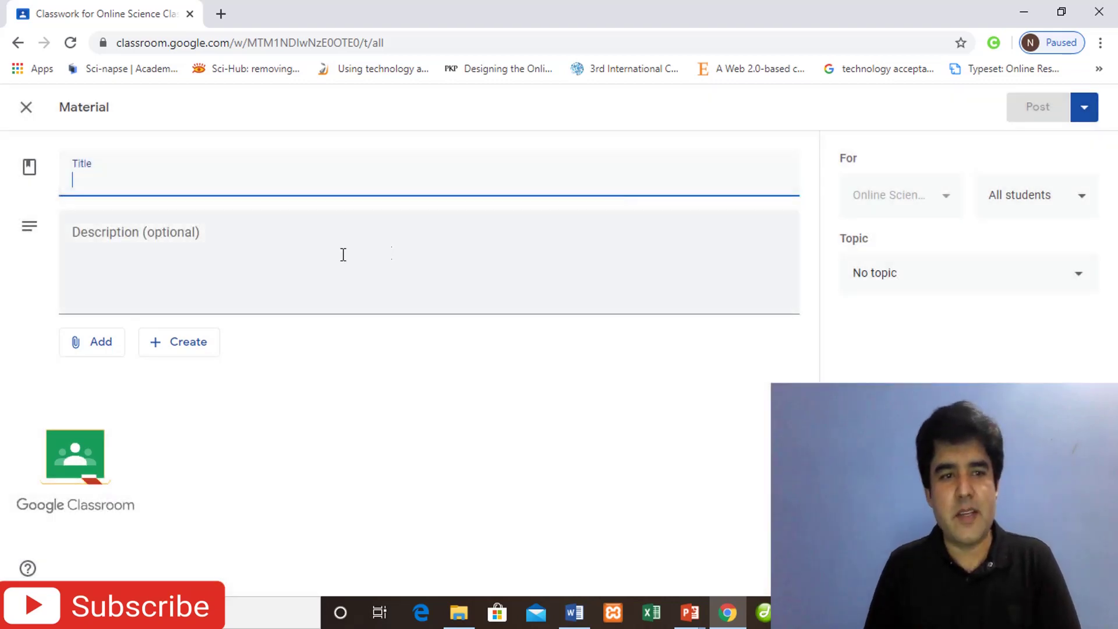
pyautogui.click(26, 108)
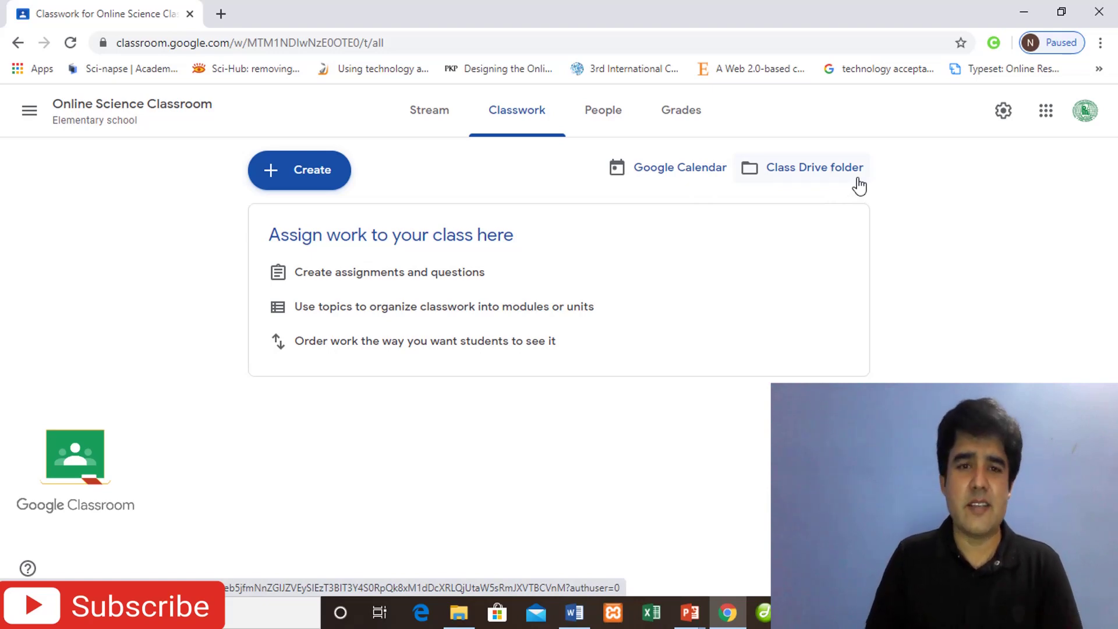
# - Examine the invitation forms for teachers and students on the People page, cancelling each without inviting anyone
pyautogui.click(607, 124)
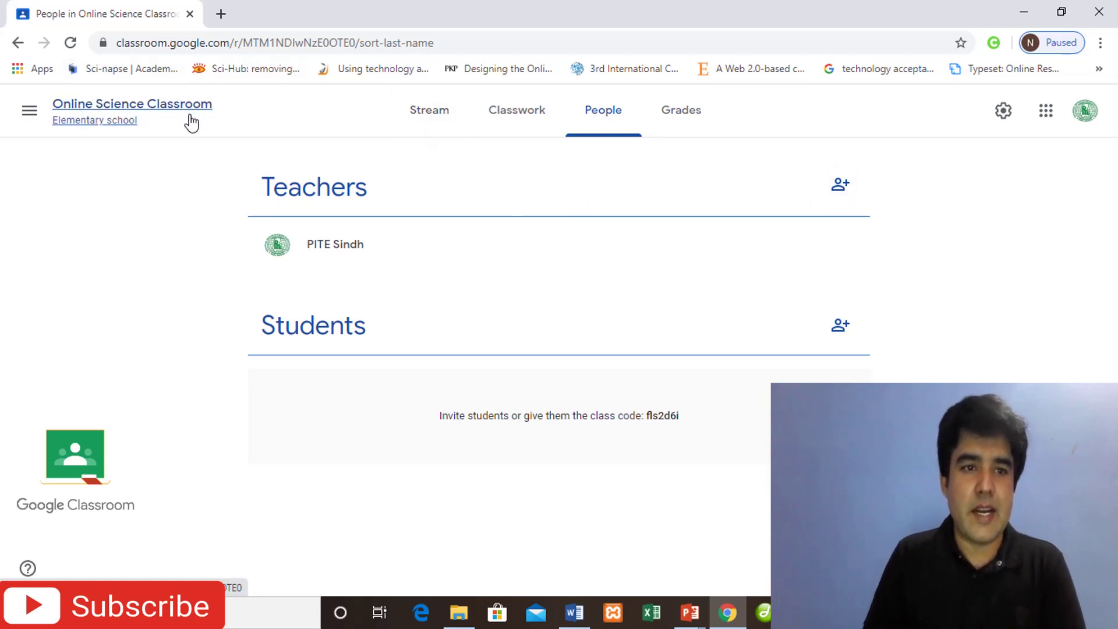
pyautogui.click(841, 185)
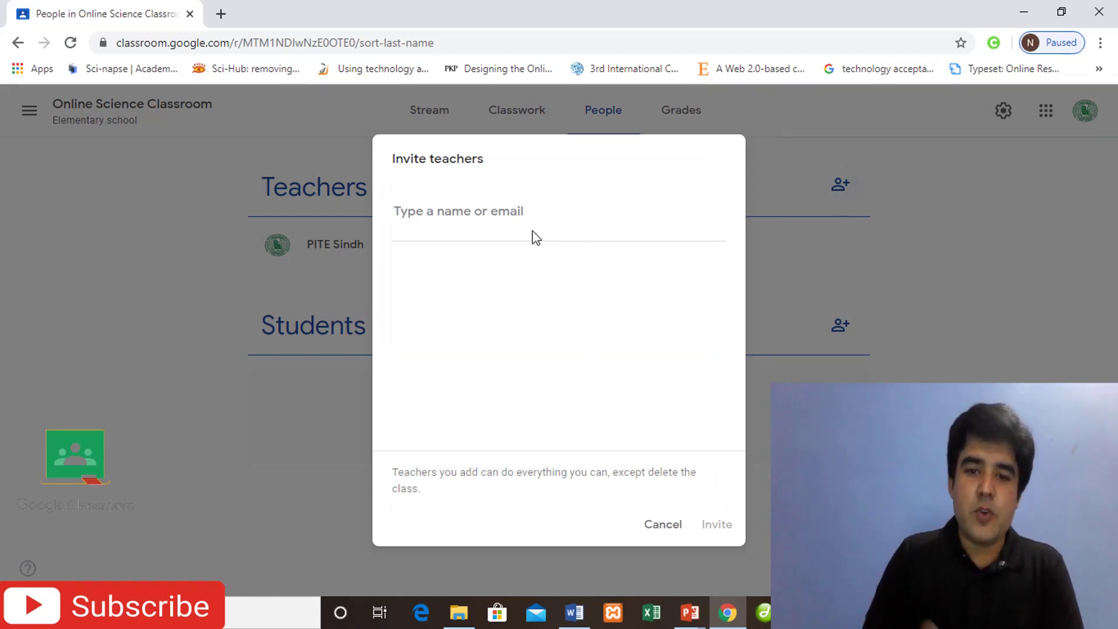
pyautogui.click(658, 527)
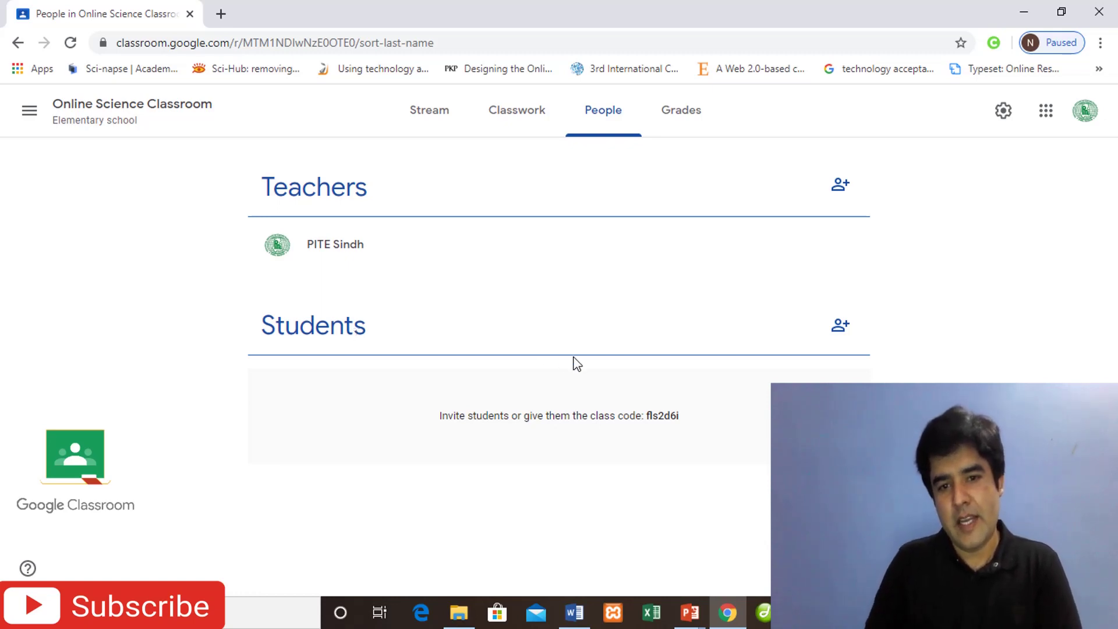
pyautogui.click(838, 326)
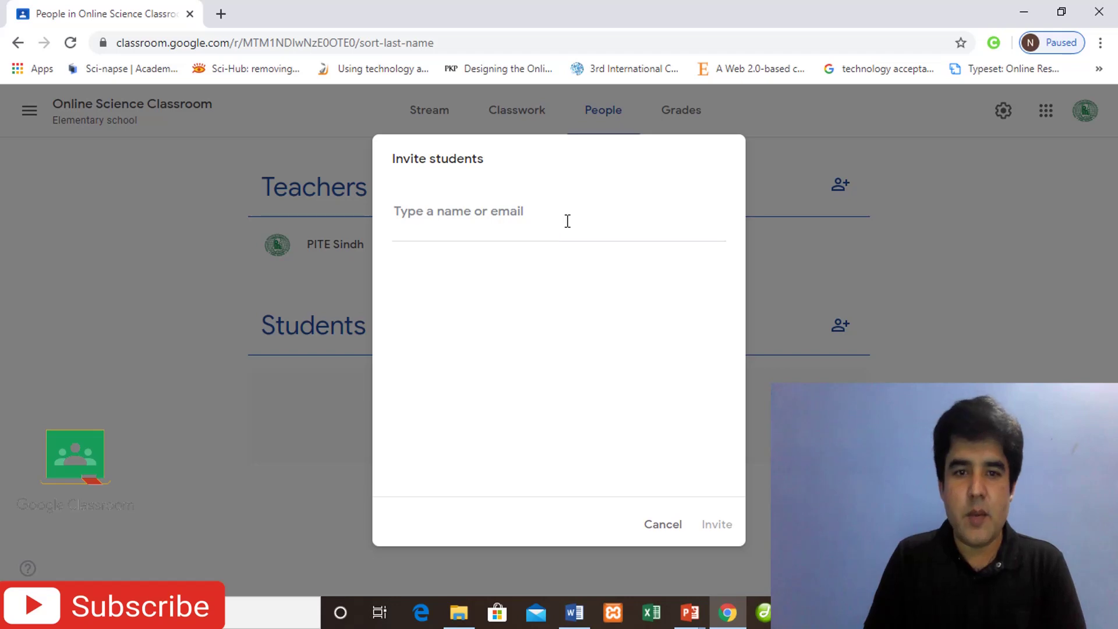
pyautogui.click(672, 531)
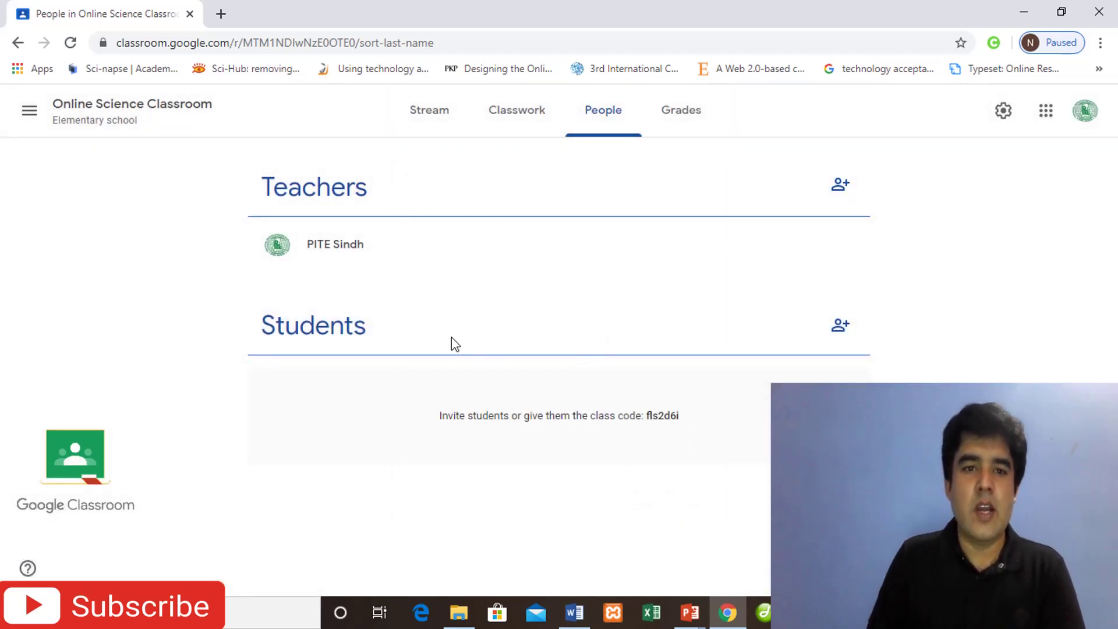
# - Display the class code enlarged from the class stream, select its text, and close the enlarged view
pyautogui.click(158, 108)
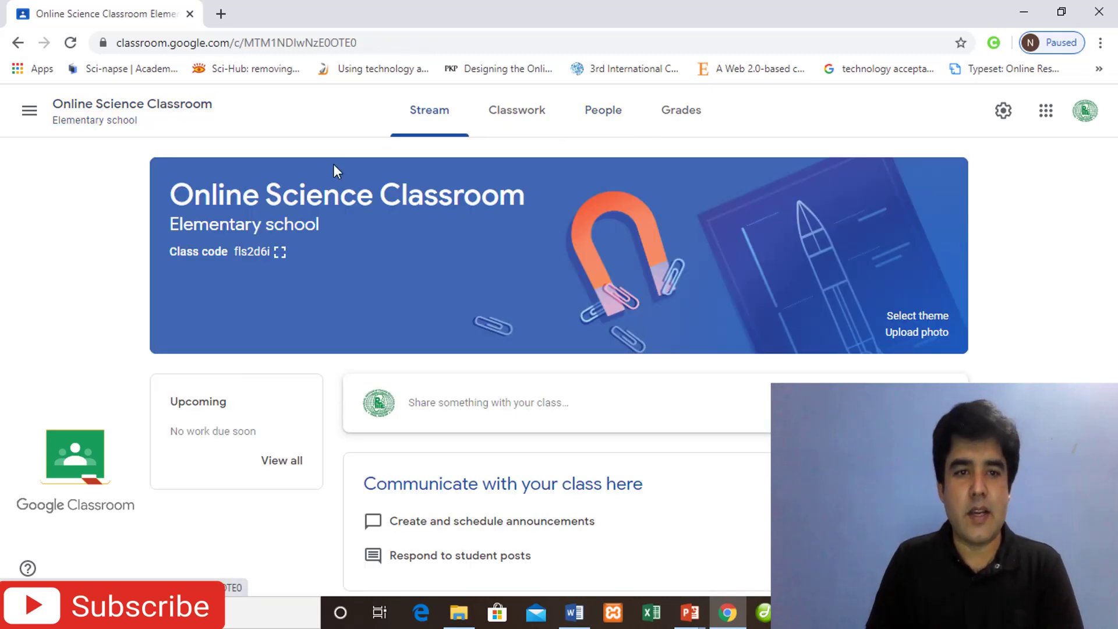
pyautogui.click(282, 259)
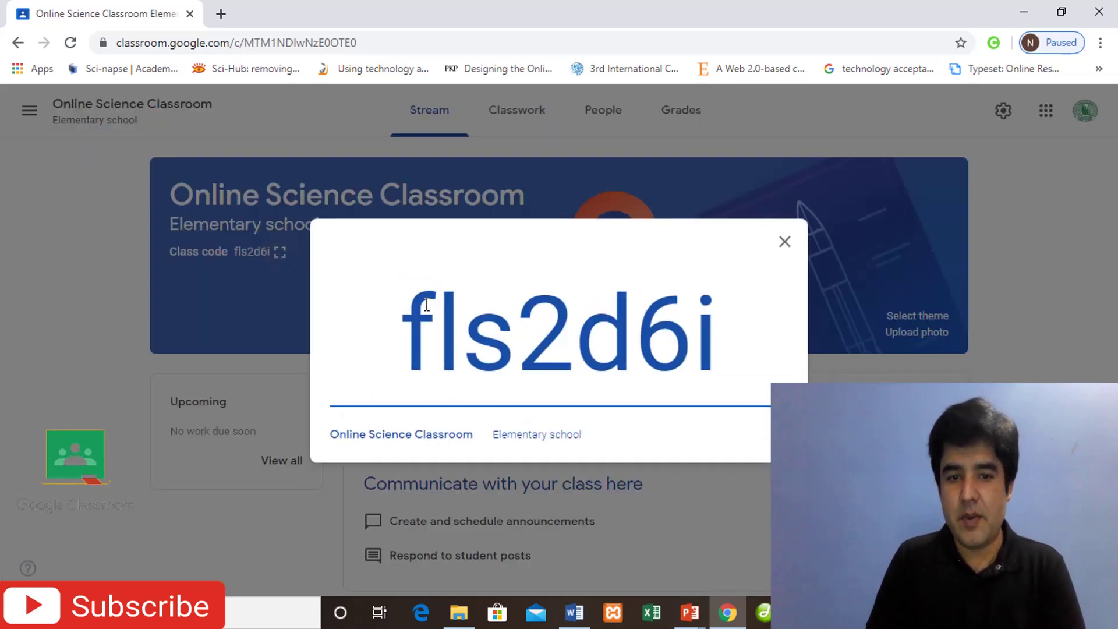
pyautogui.doubleClick(427, 305)
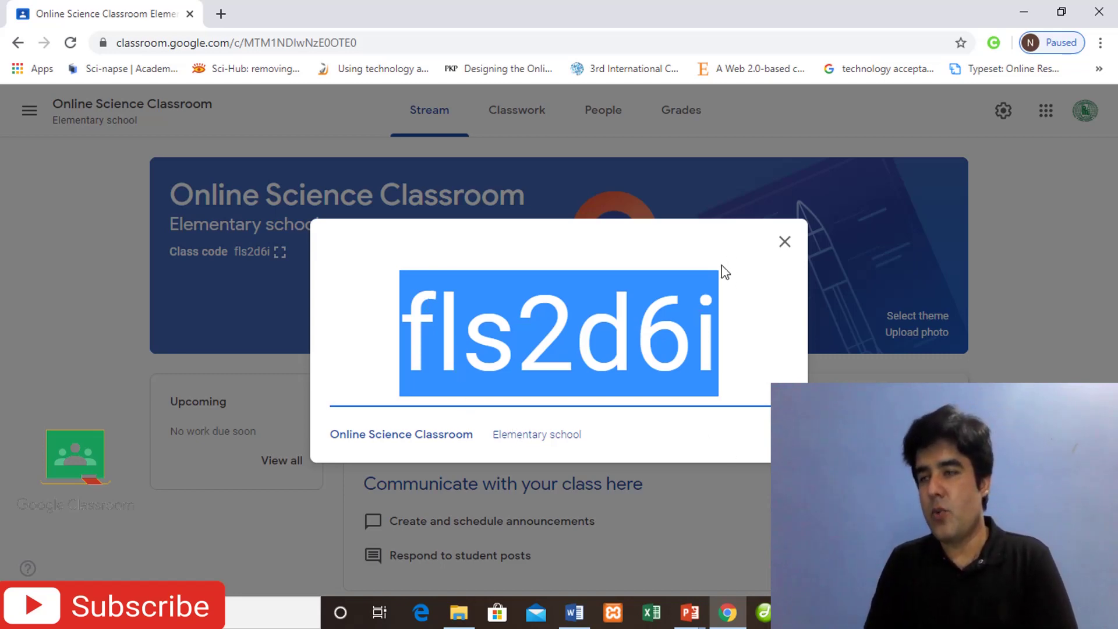
pyautogui.click(785, 242)
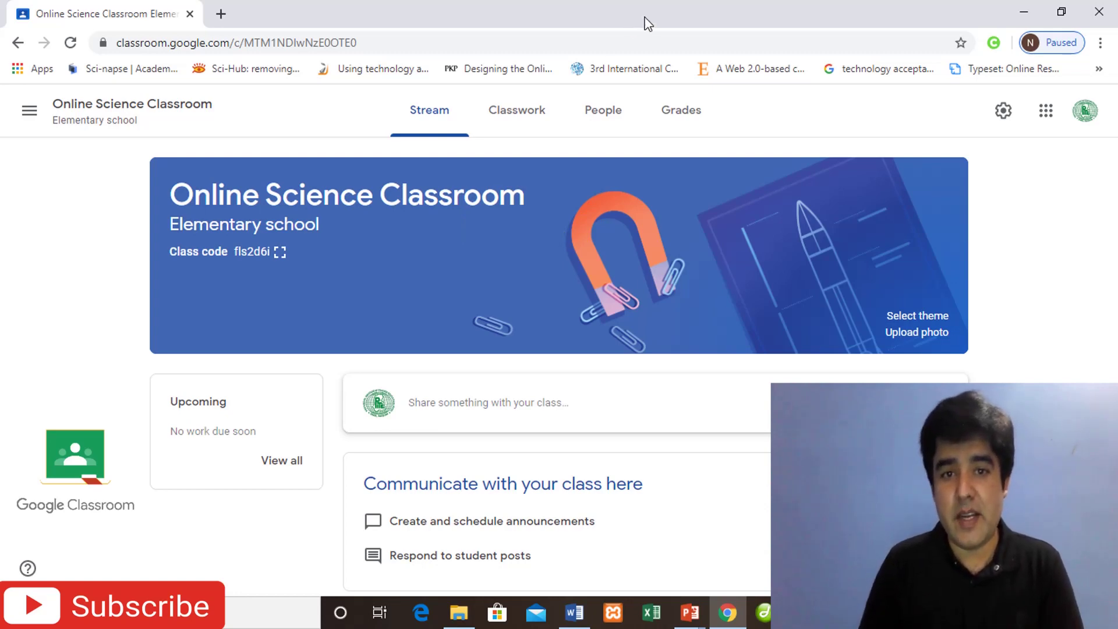
# - Review the student invitation form once more as the alternative to sharing the class code, and cancel it
pyautogui.click(626, 120)
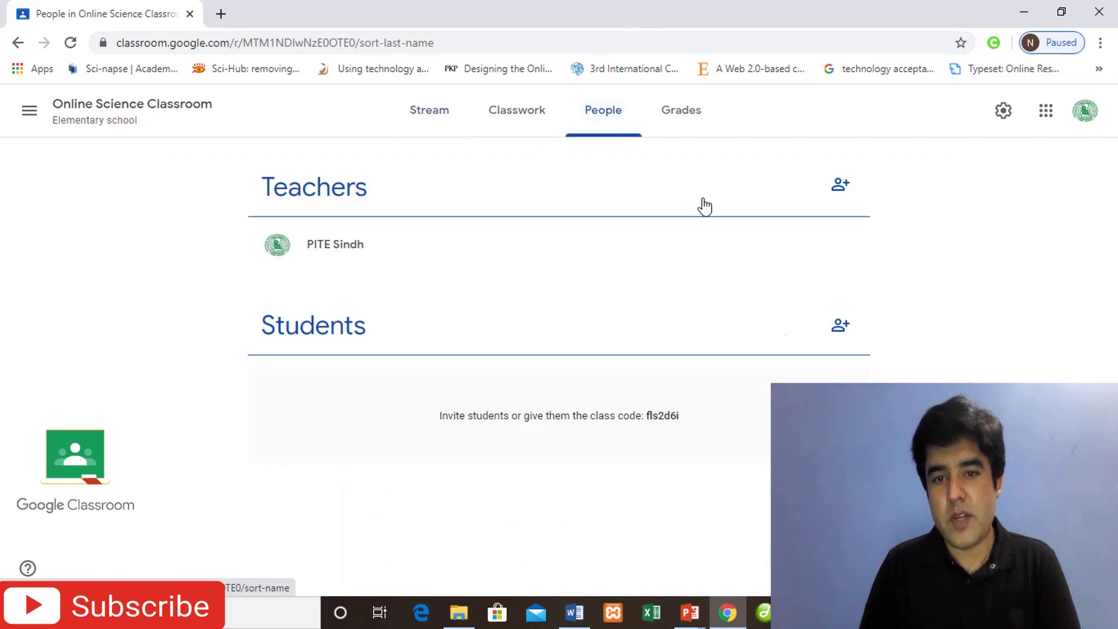
pyautogui.click(841, 327)
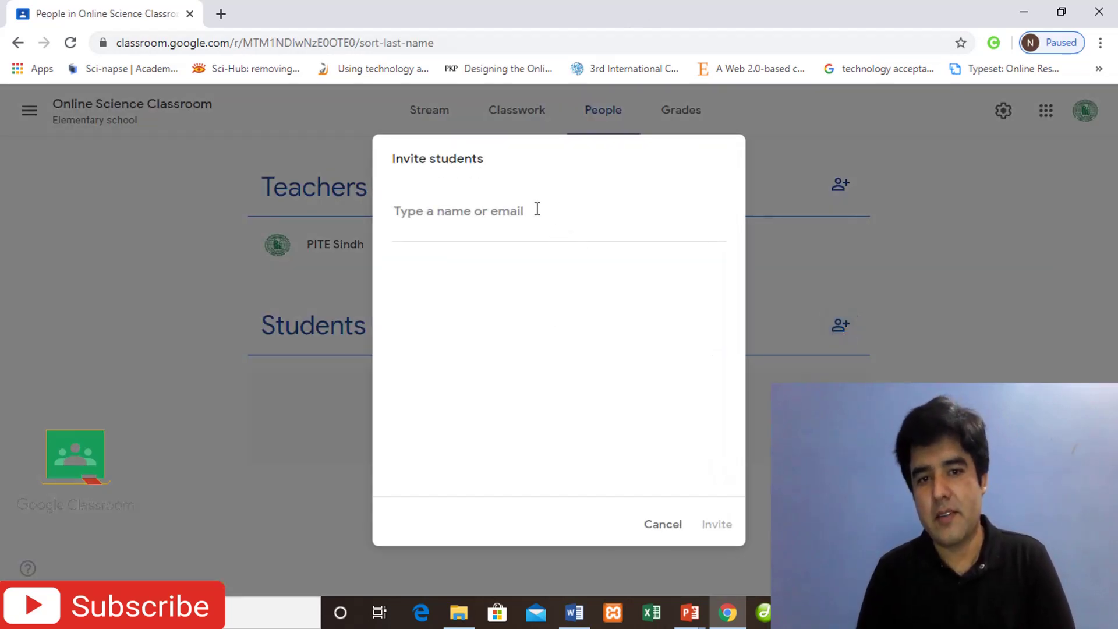
pyautogui.click(664, 526)
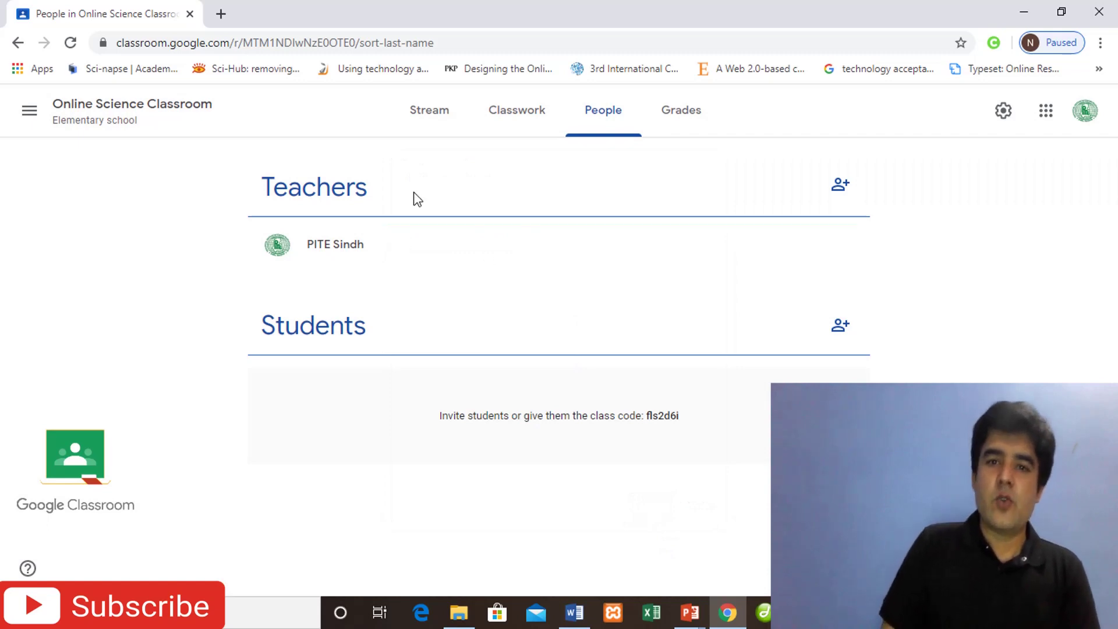
# - View the class's Grades page, and revisit the Stream and Classwork pages, ending on the class stream
pyautogui.click(662, 117)
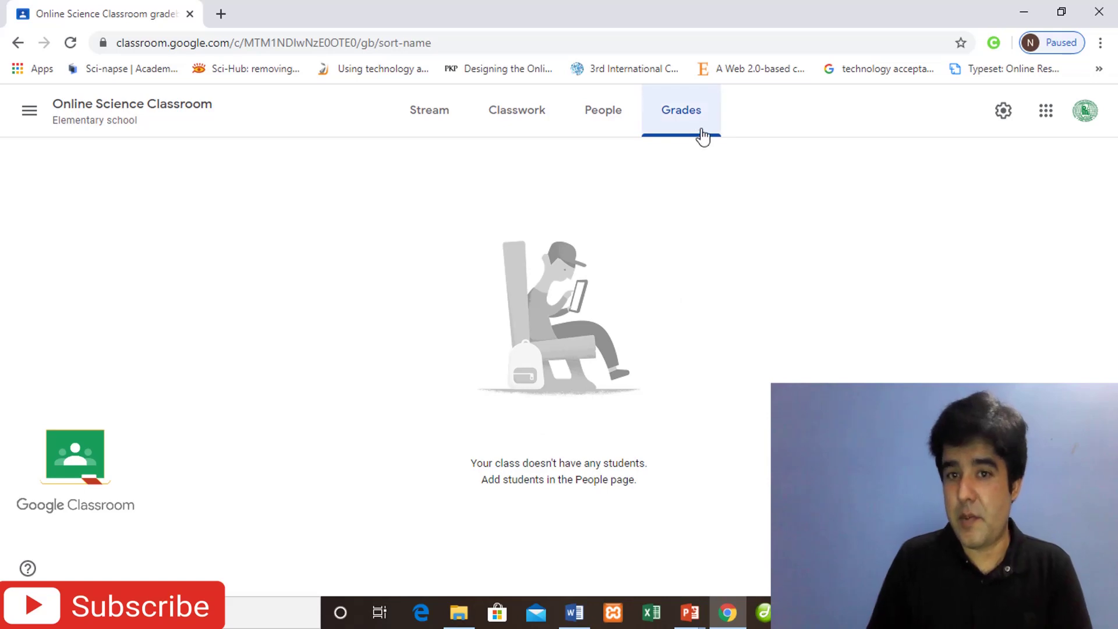
pyautogui.click(187, 108)
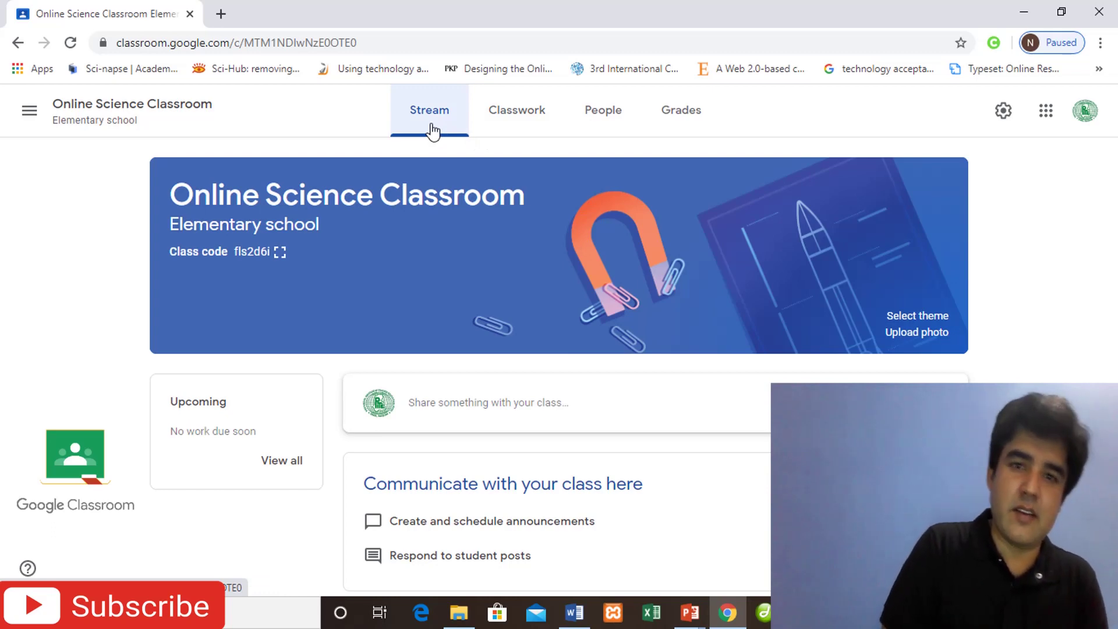
pyautogui.click(518, 113)
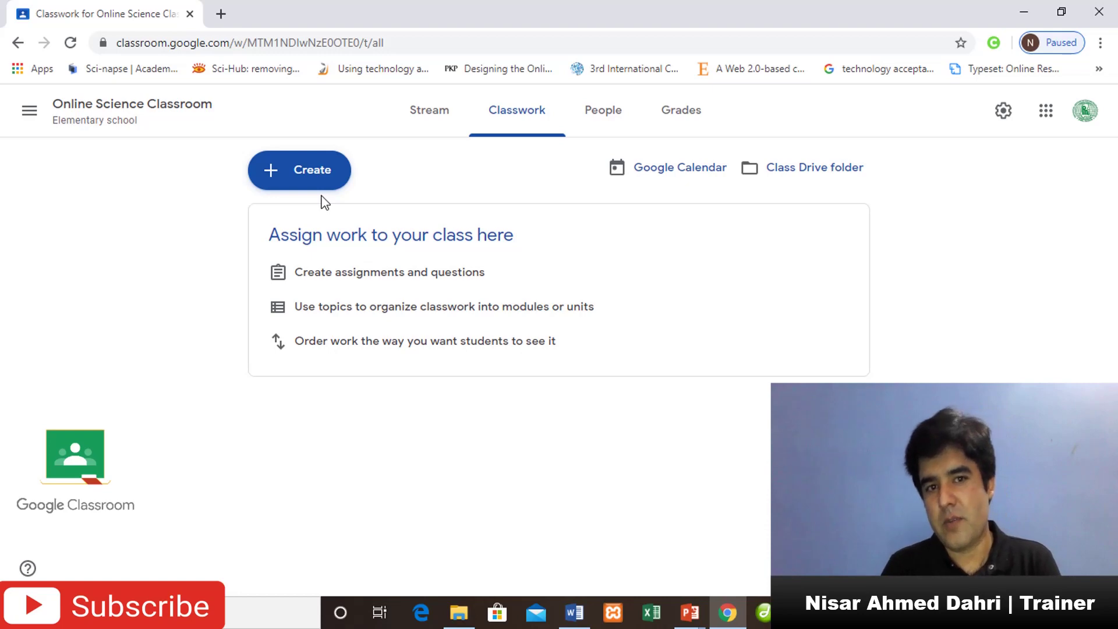
pyautogui.click(163, 117)
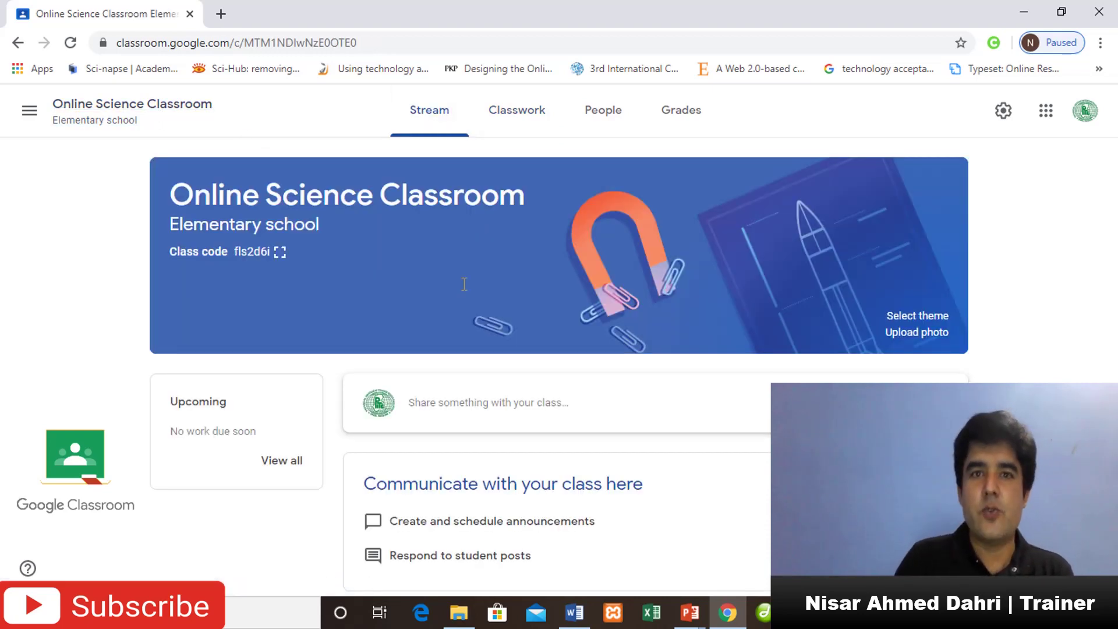